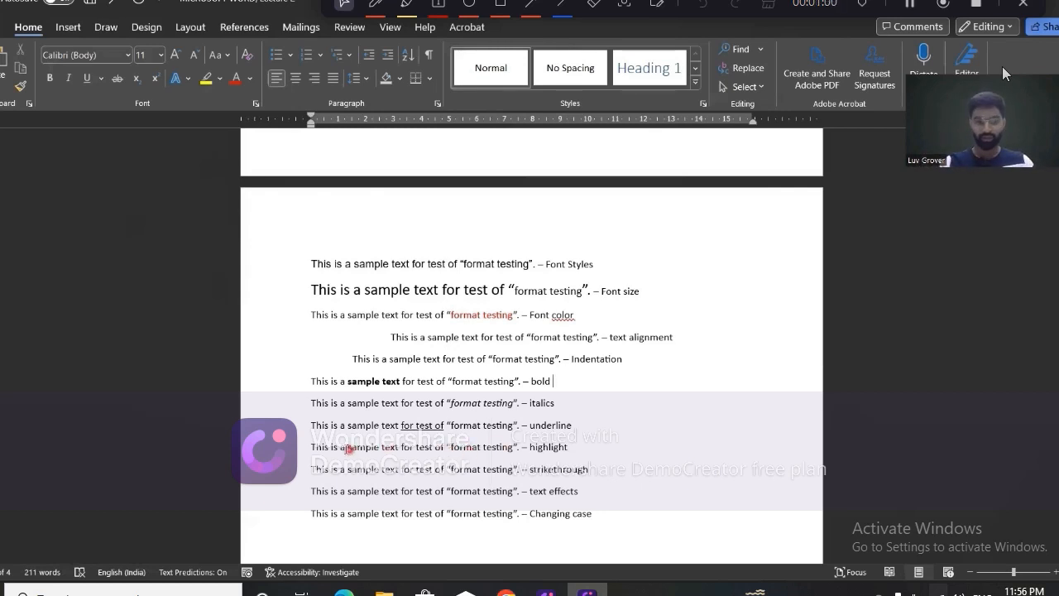
Highlight "sample text" in yellow in the sentence labelled highlight.
left_click_drag(347, 448, 398, 448)
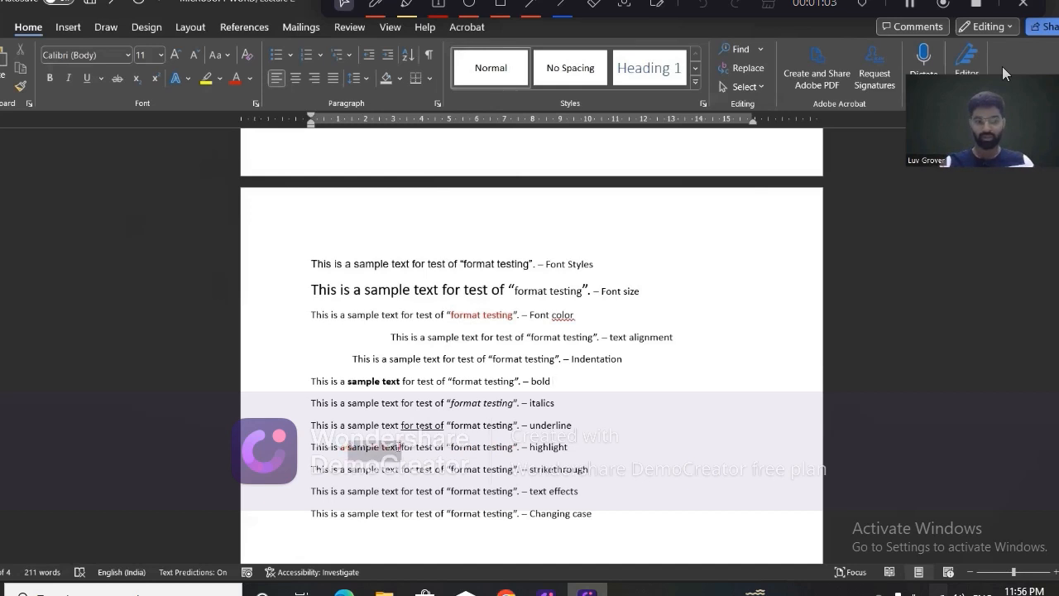
left_click(208, 84)
left_click(378, 462)
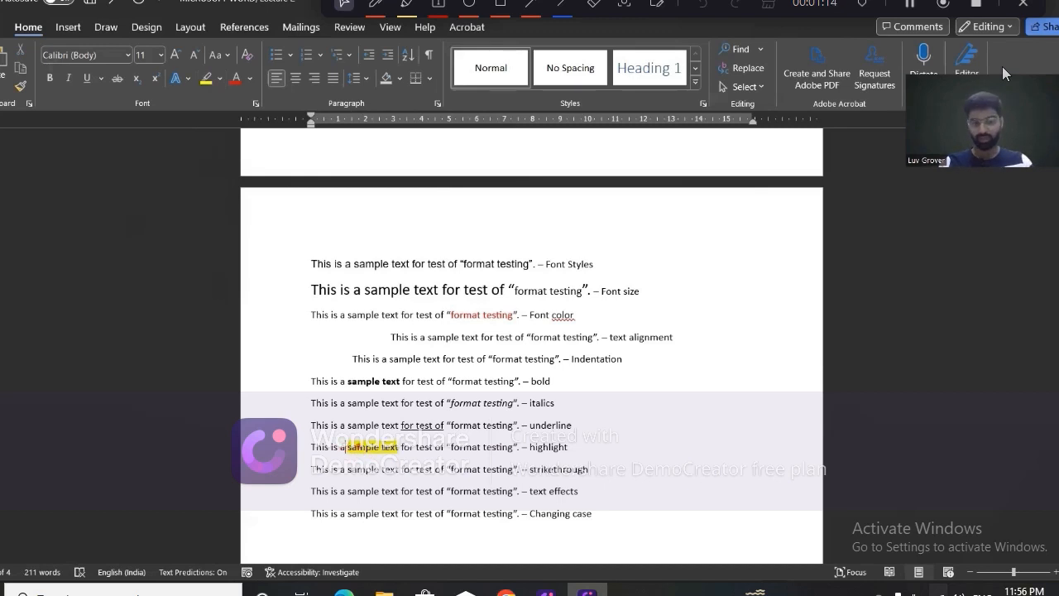
Change the highlight color to green on "a sample text" in the sentence labelled highlight.
left_click_drag(345, 447, 401, 448)
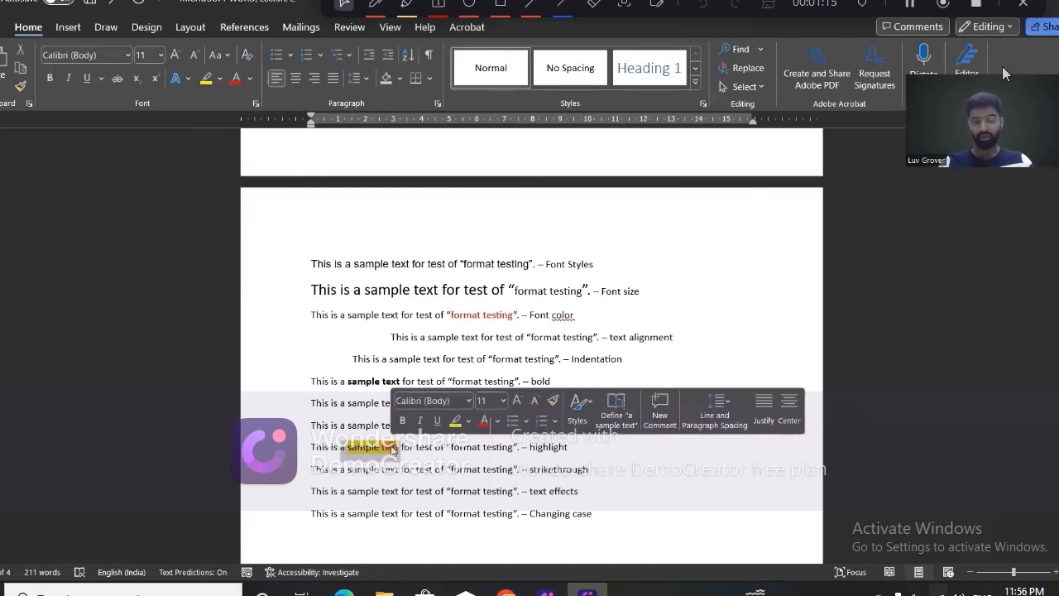
left_click(220, 79)
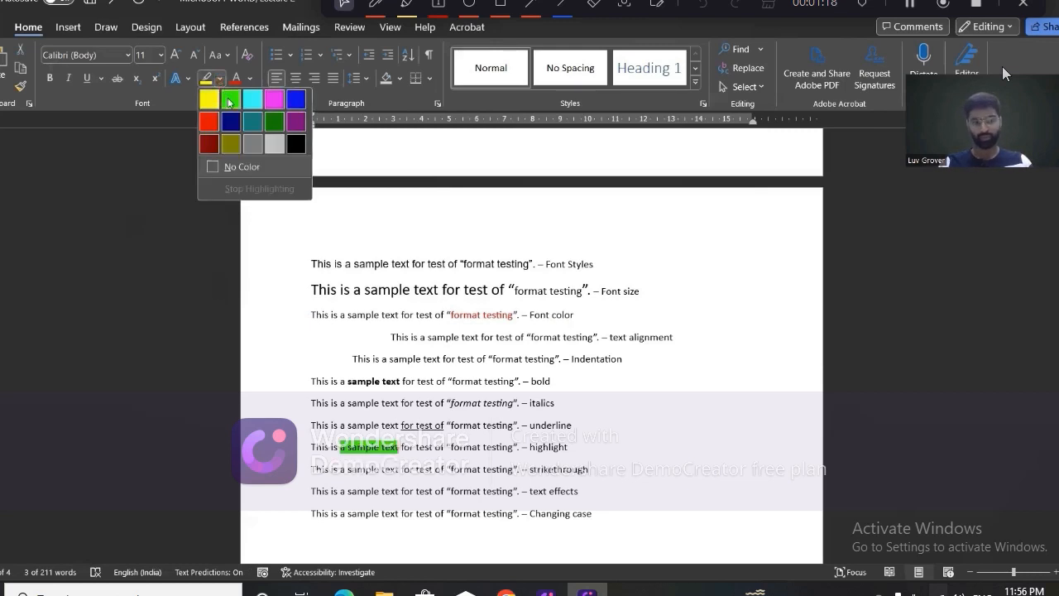
left_click(229, 100)
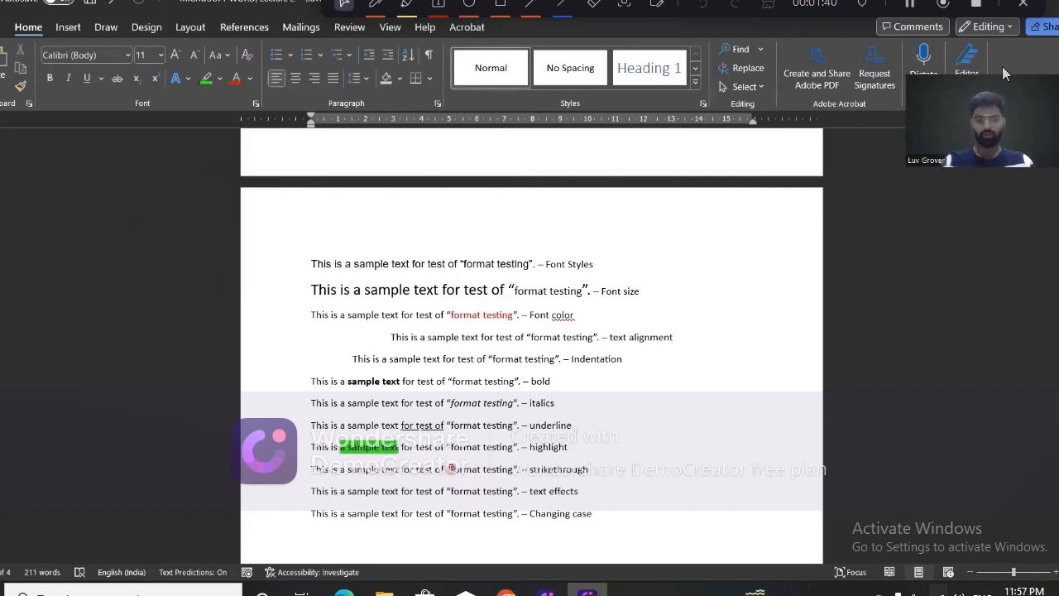
Apply strikethrough to "format testing" in the sentence labelled strikethrough.
left_click_drag(447, 468, 513, 470)
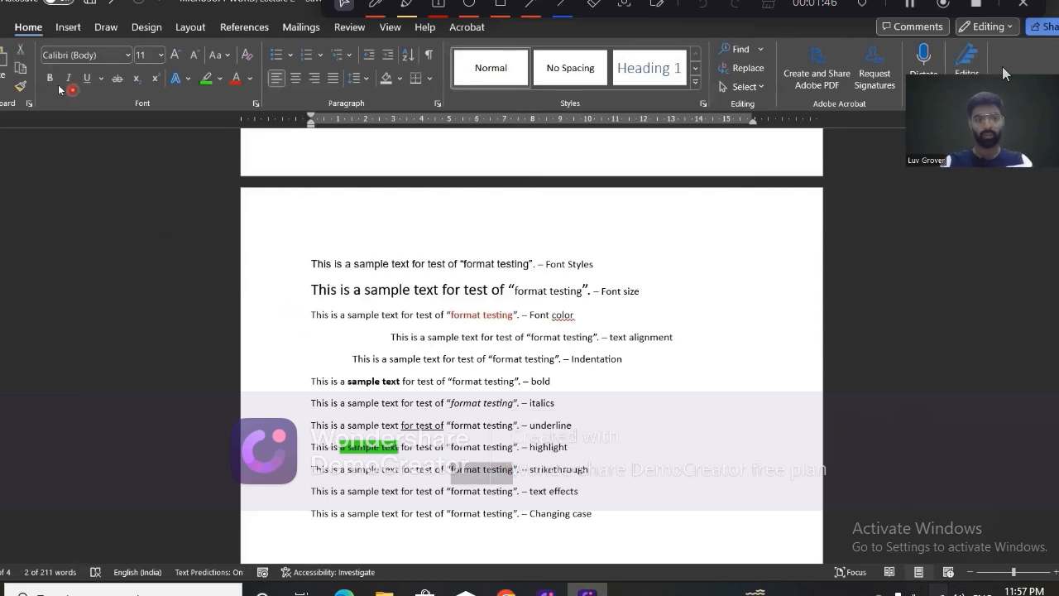
left_click(118, 83)
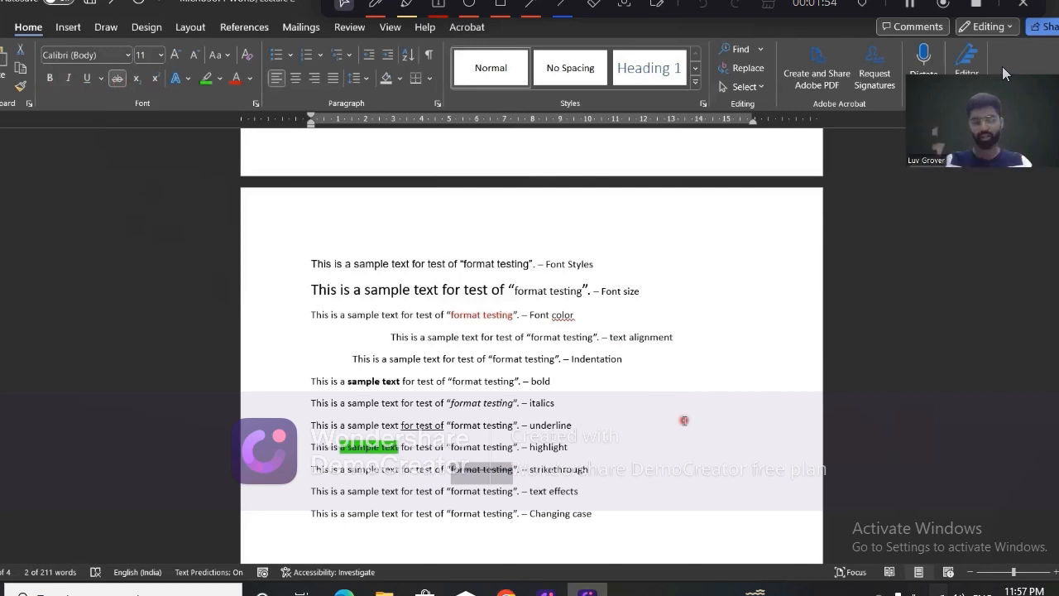
left_click(658, 441)
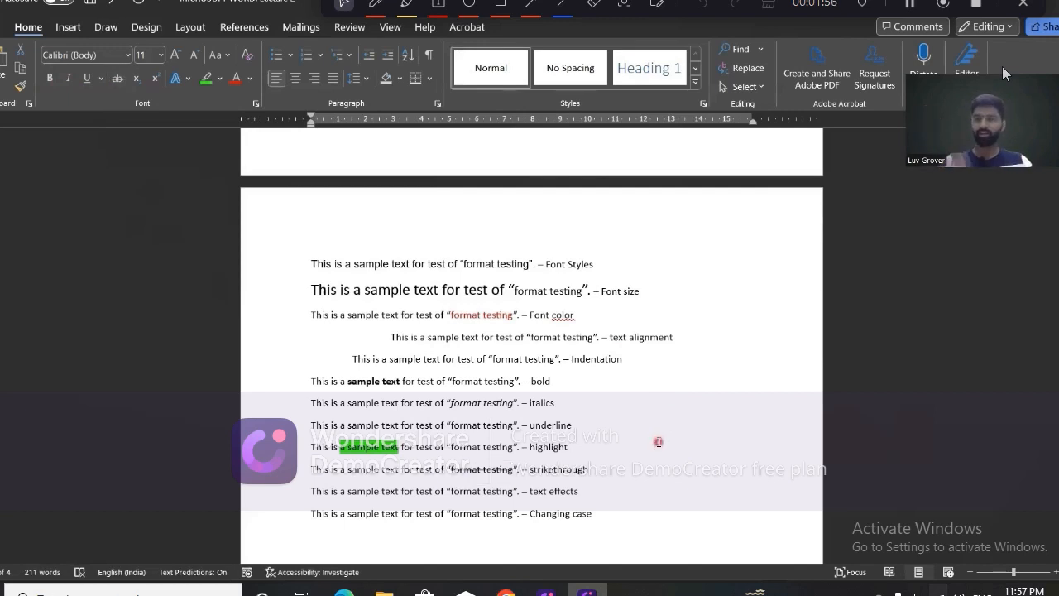
Strike through the labels "Font Styles" and "Font size" at the ends of the first two sentences.
left_click(544, 264)
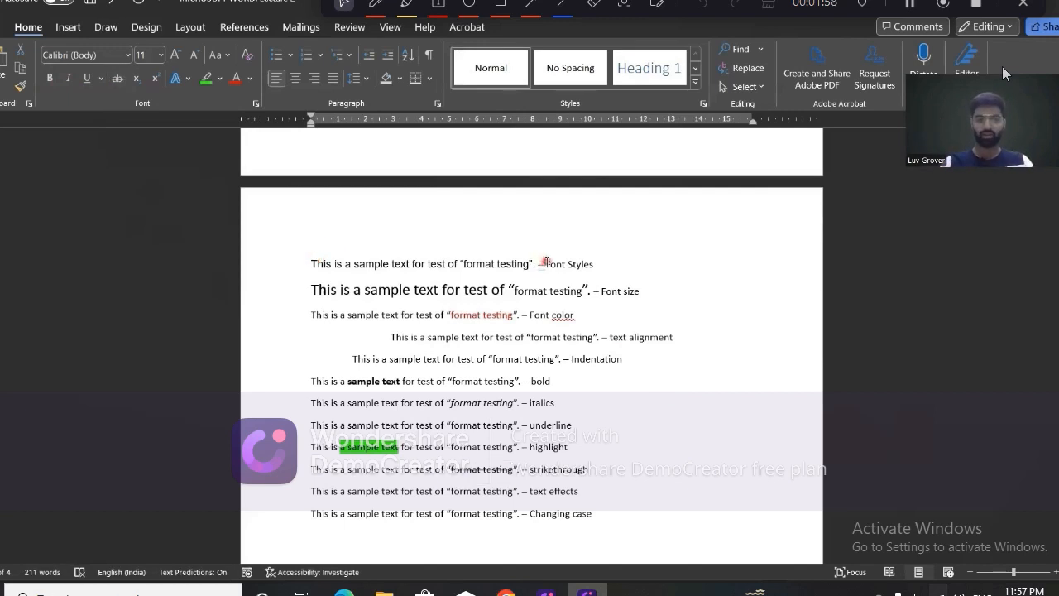
left_click_drag(546, 263, 593, 261)
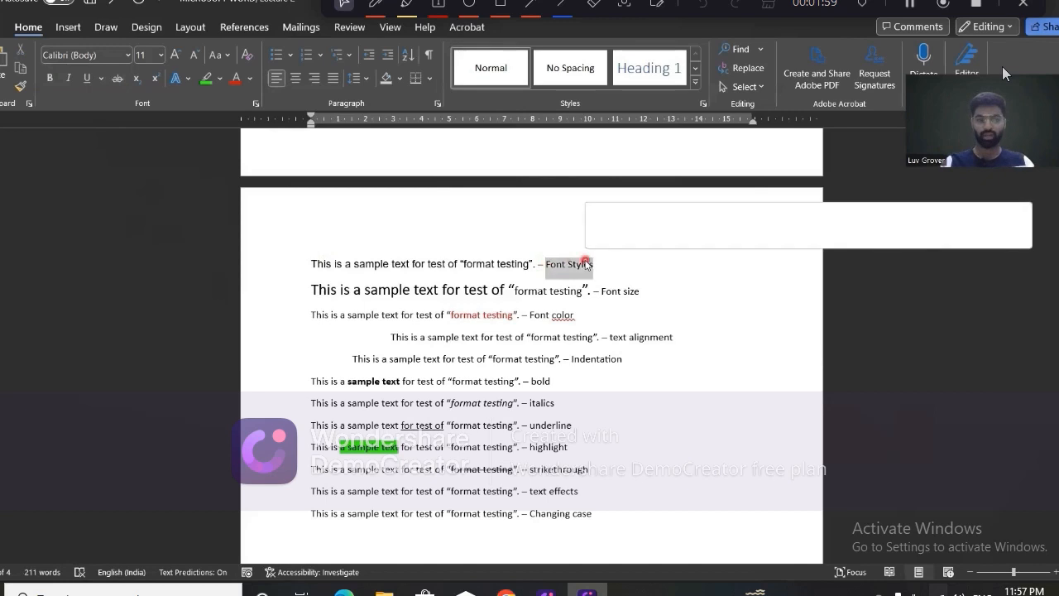
left_click(121, 76)
left_click_drag(600, 291, 648, 291)
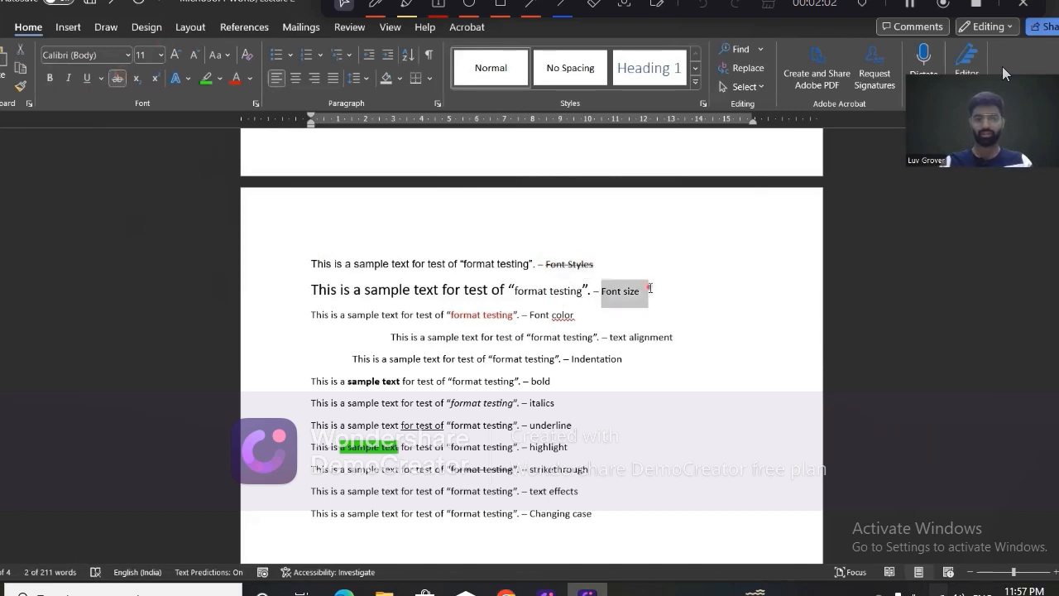
left_click(117, 78)
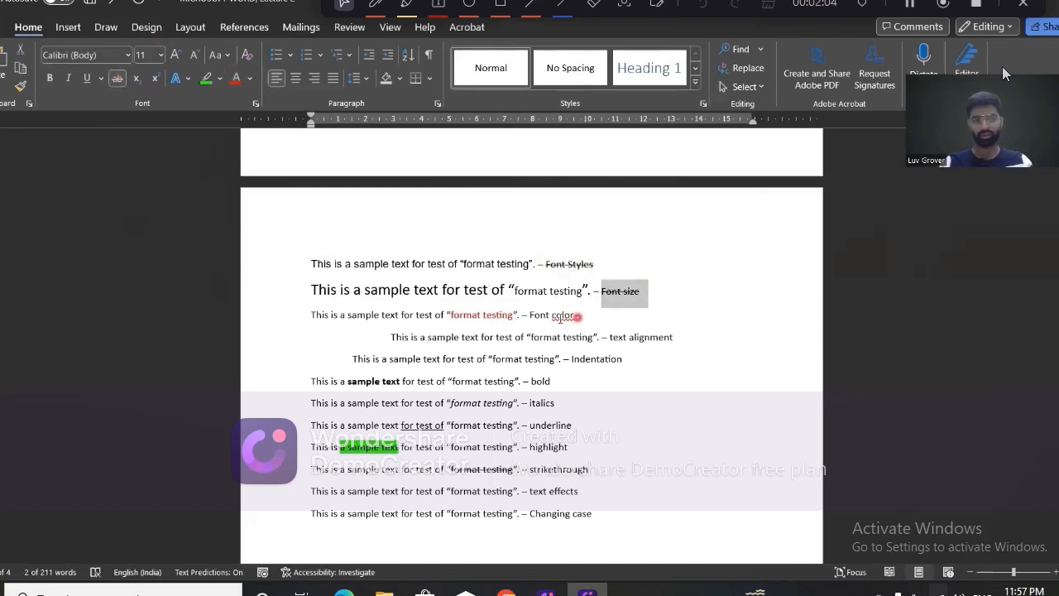
left_click(530, 315)
left_click_drag(530, 314, 574, 315)
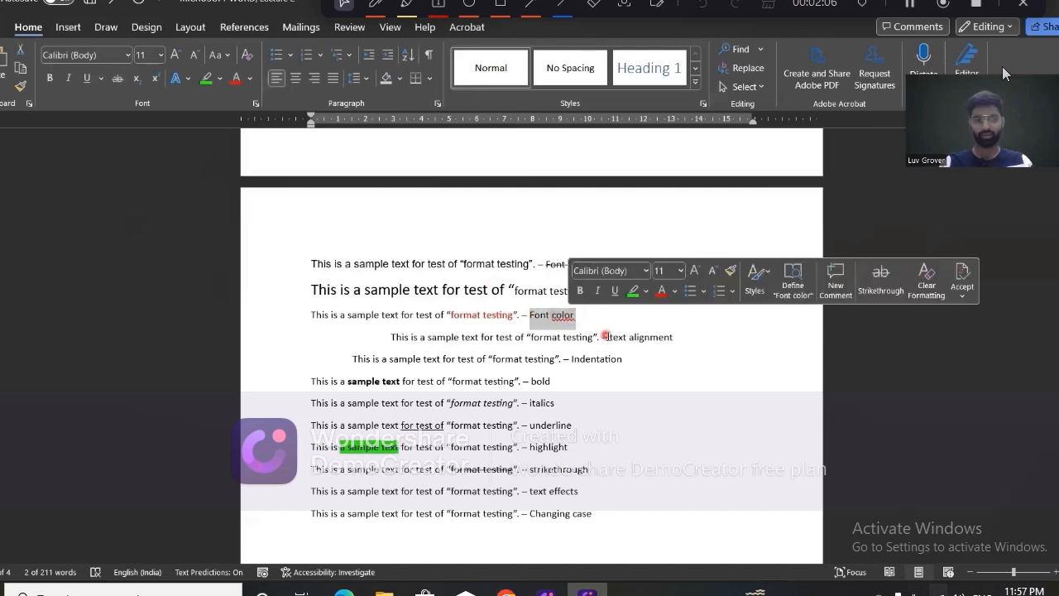
left_click(644, 336, "shift")
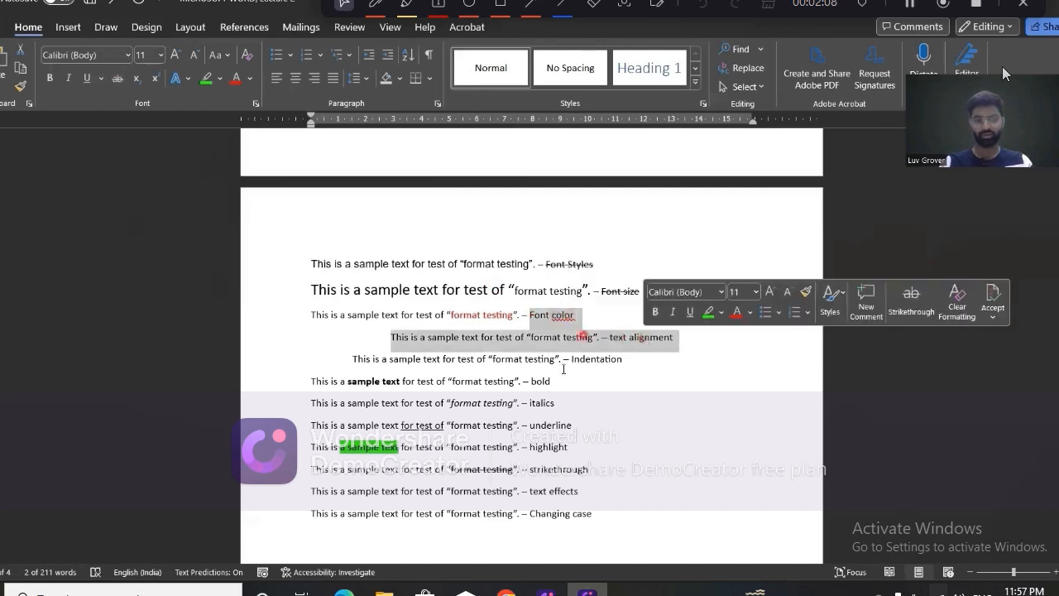
left_click_drag(569, 360, 603, 359)
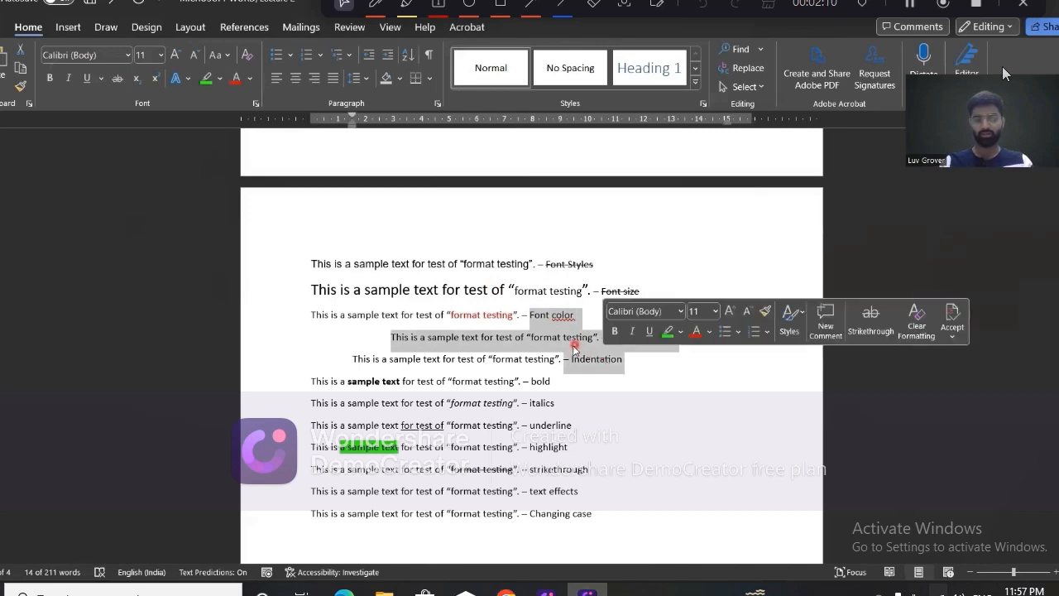
left_click(574, 343)
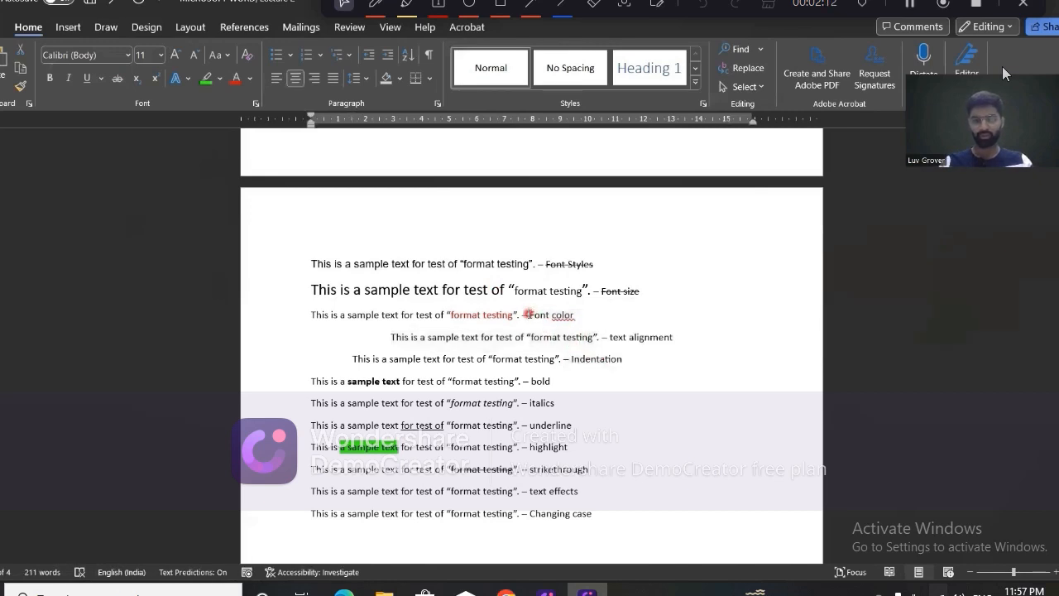
Select the labels "Font color", "text alignment", "Indentation" and "bold" together and strike them all through at once.
left_click_drag(530, 315, 574, 316)
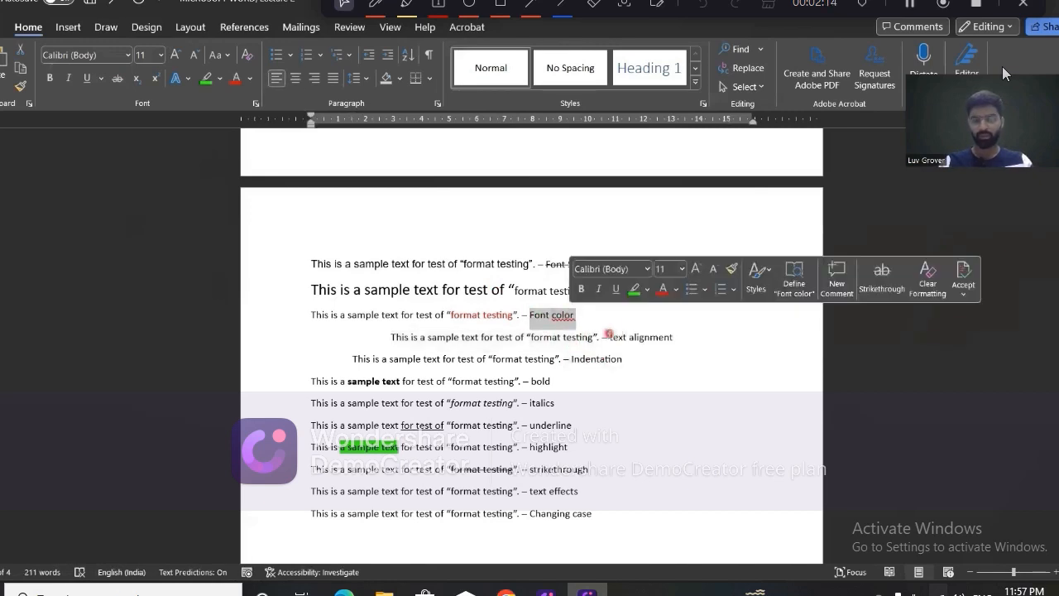
left_click_drag(644, 333, 673, 337)
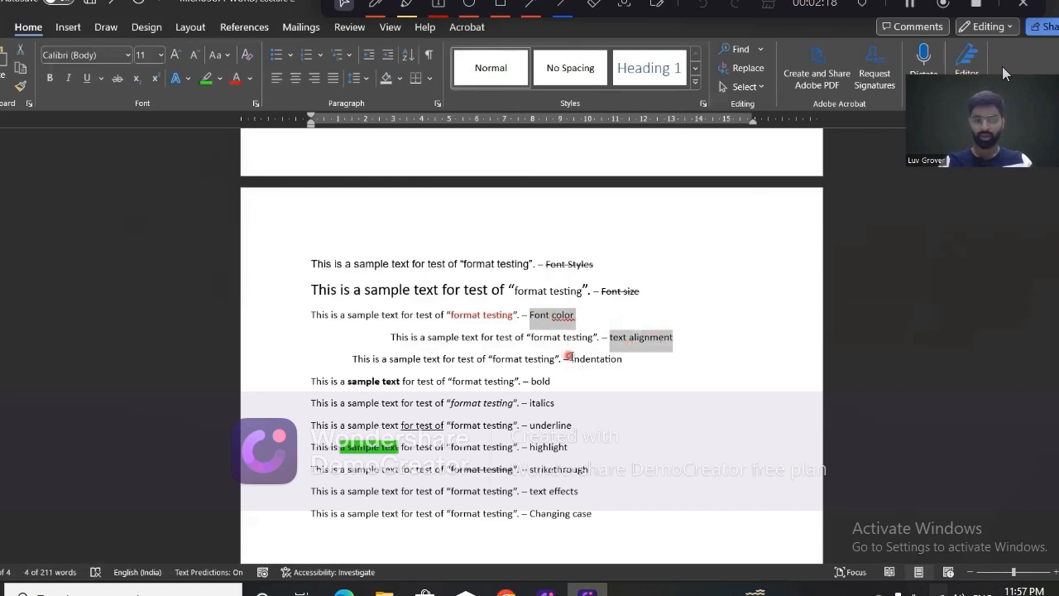
left_click_drag(570, 358, 622, 360)
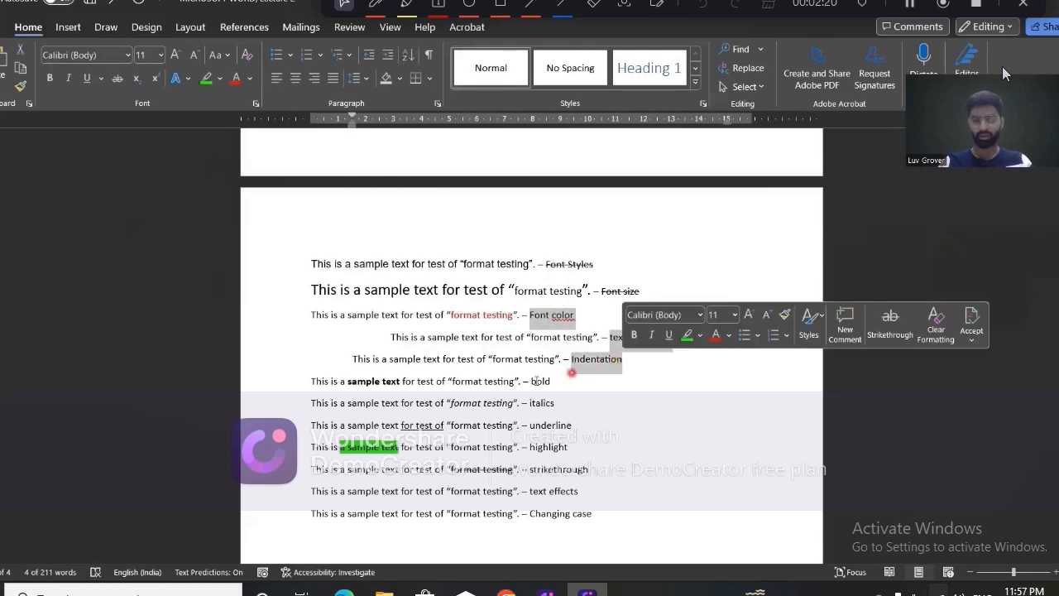
left_click_drag(530, 381, 551, 383)
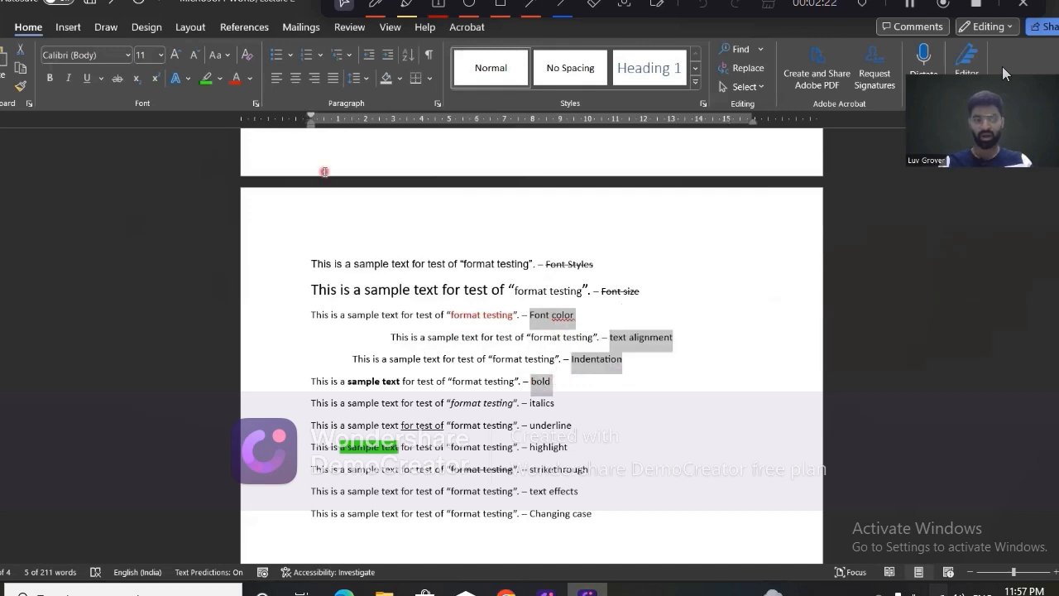
left_click(117, 77)
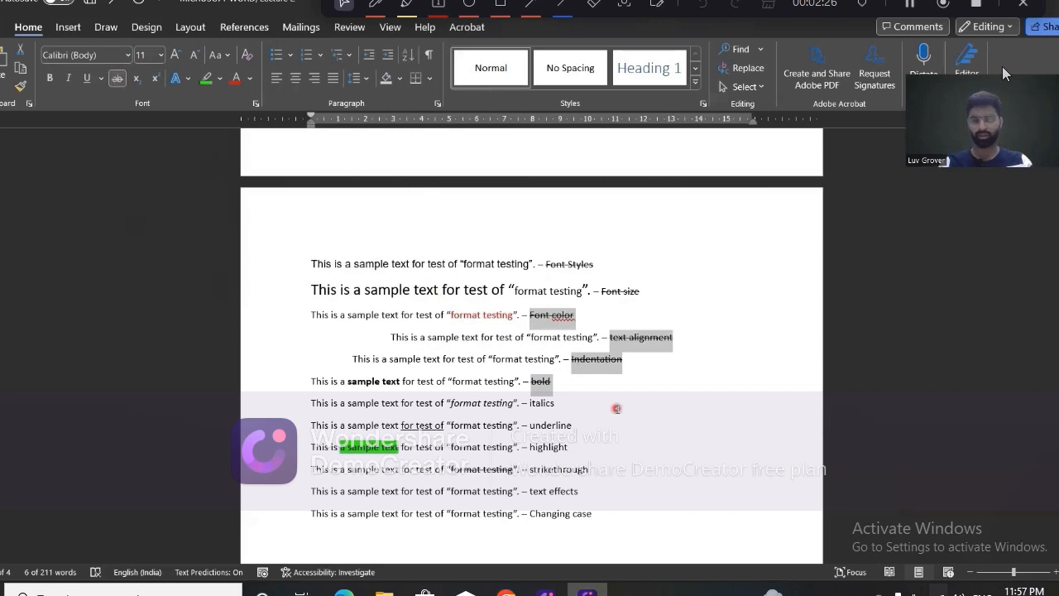
left_click(617, 406)
mouse_move(524, 404)
left_mouse_down()
mouse_move(553, 408)
mouse_move(548, 426)
mouse_move(574, 426)
mouse_move(525, 408)
left_mouse_up()
key("super")
key("super")
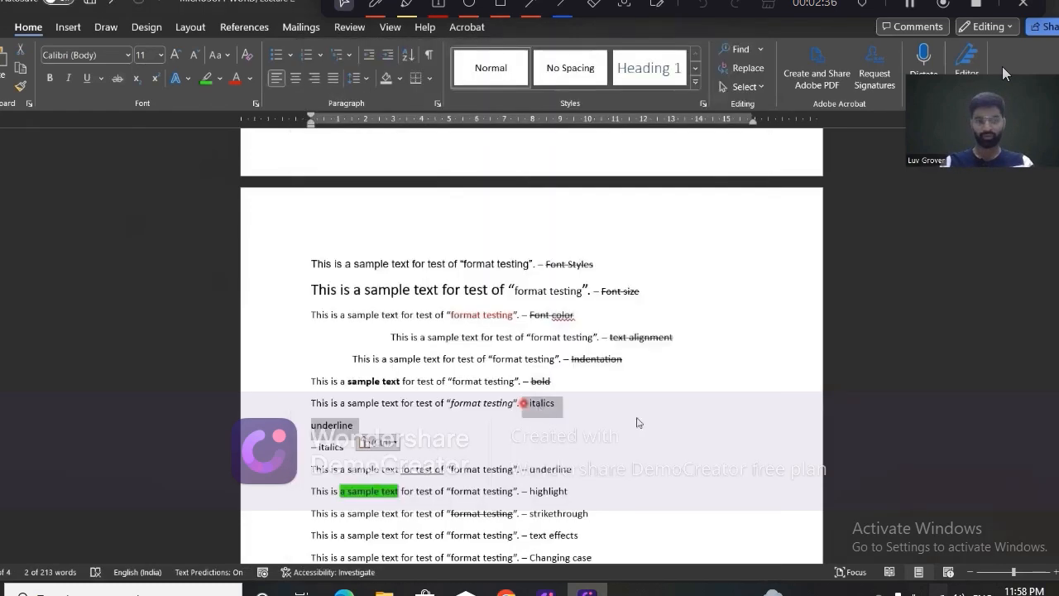
key("ctrl+z")
left_click(565, 403)
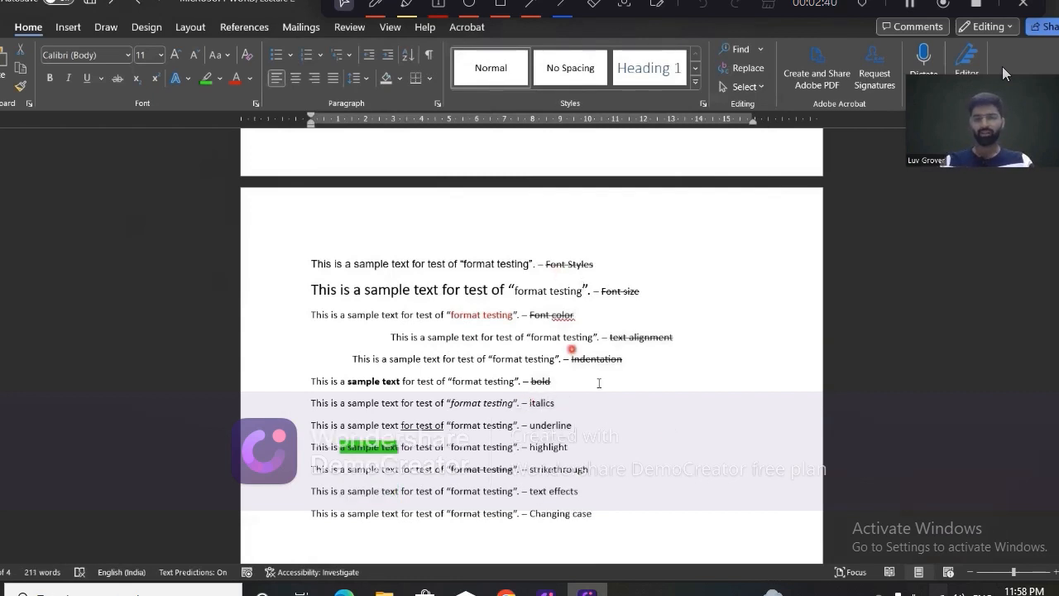
Select the labels "italics", "underline", "highlight" and "strikethrough" together and strike them through.
left_click_drag(529, 403, 588, 465)
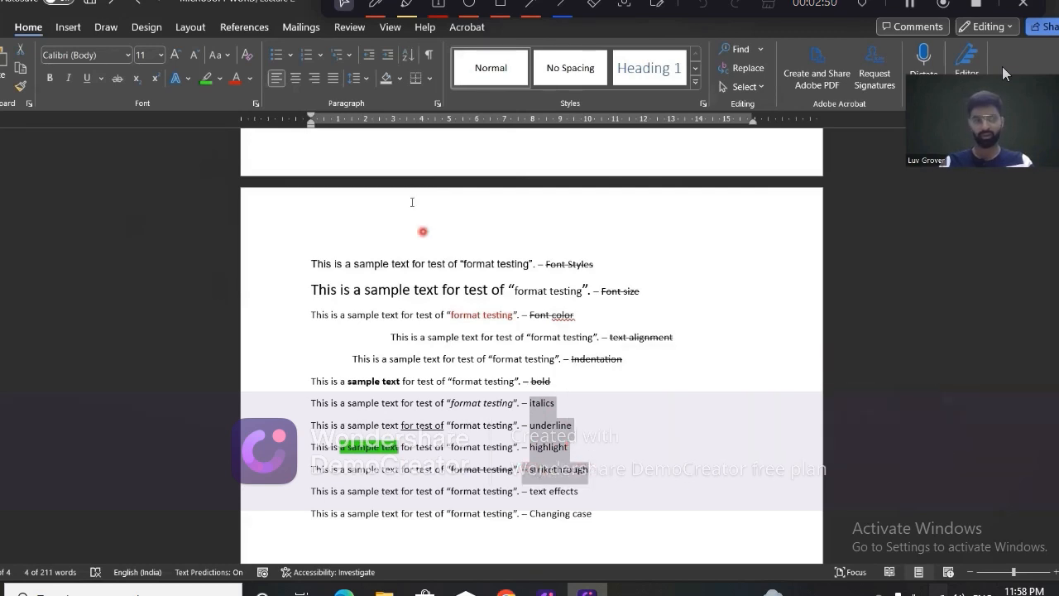
left_click(116, 77)
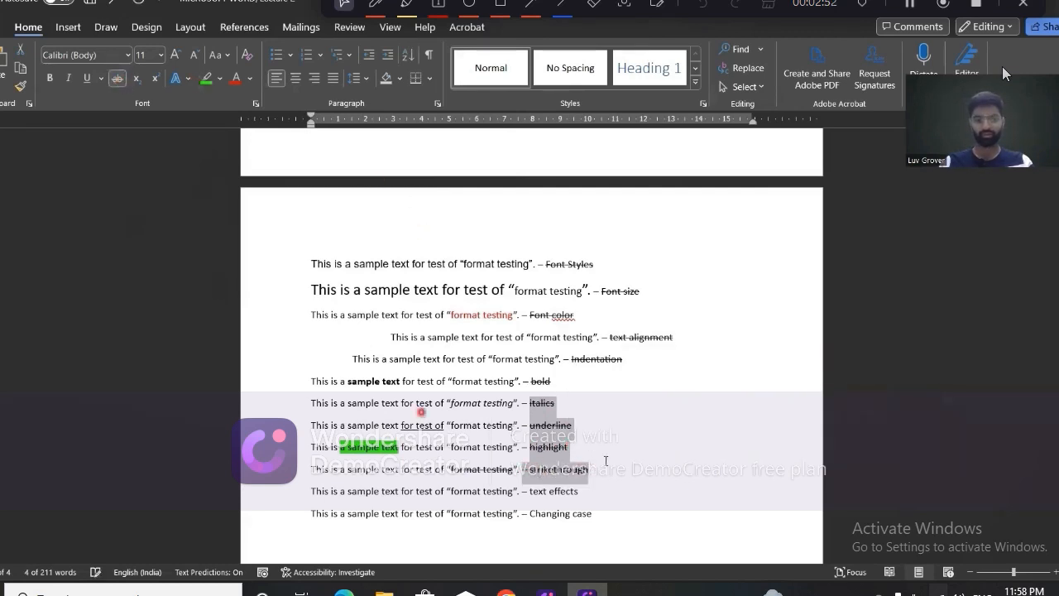
left_click(528, 468)
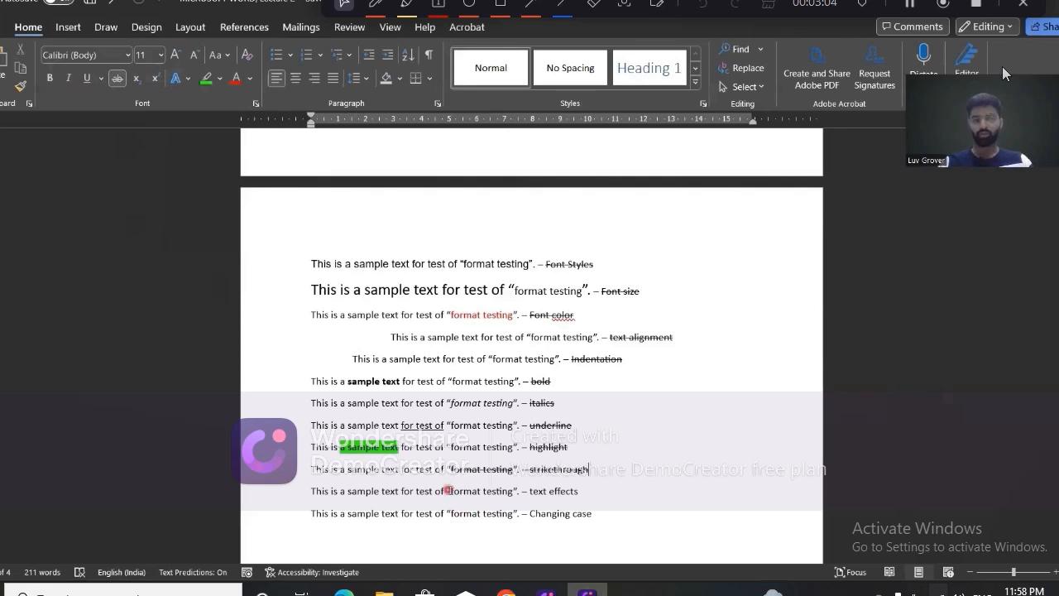
Apply the orange-filled text effect preset to "format testing" in the text effects sentence and enlarge it to 18 pt.
left_click_drag(448, 491, 513, 494)
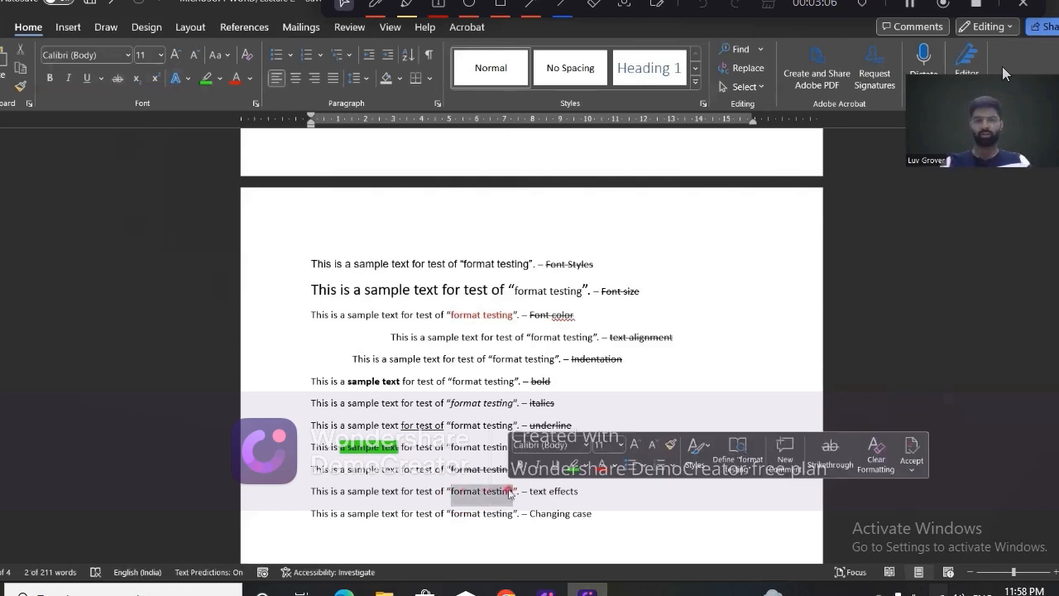
left_click(193, 77)
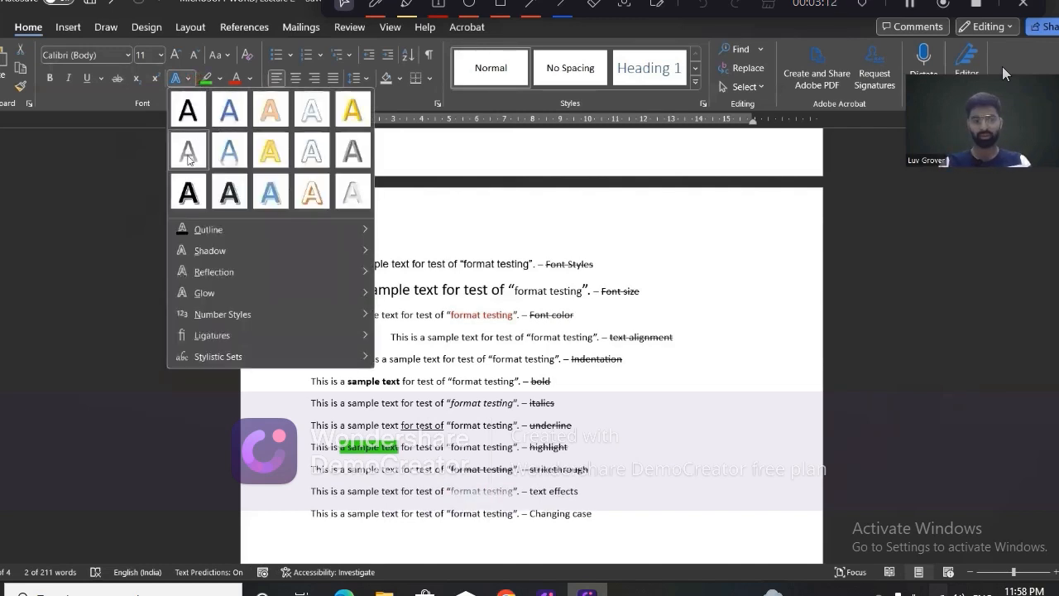
left_click(265, 112)
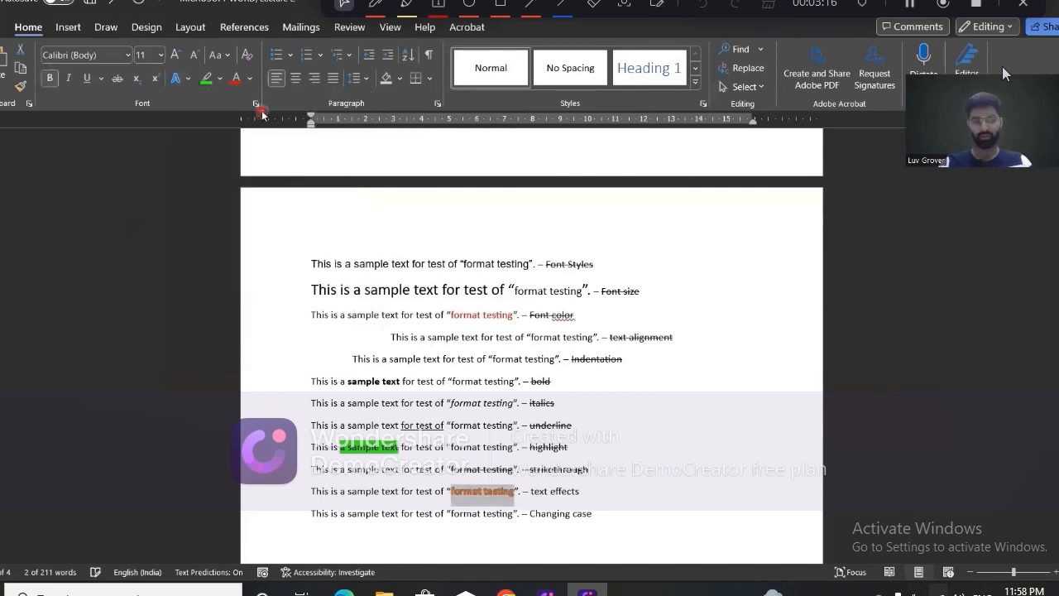
left_click(174, 54)
left_click(175, 55)
left_click(175, 55)
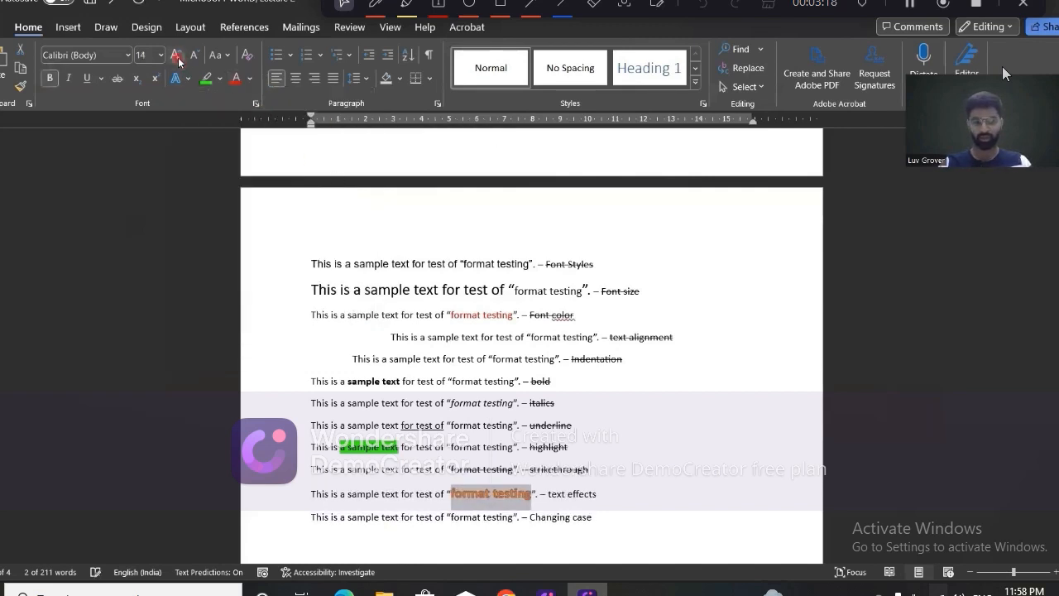
left_click(175, 55)
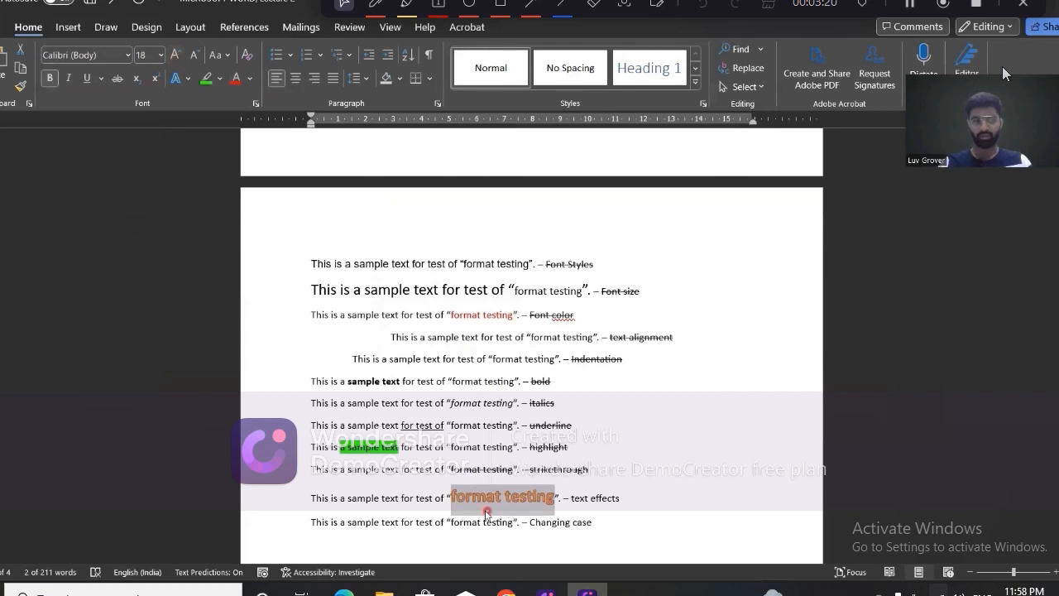
Apply the orange-outlined hard-shadow text effect preset to "format testing" in the text effects sentence and add a perspective shadow.
left_click(192, 79)
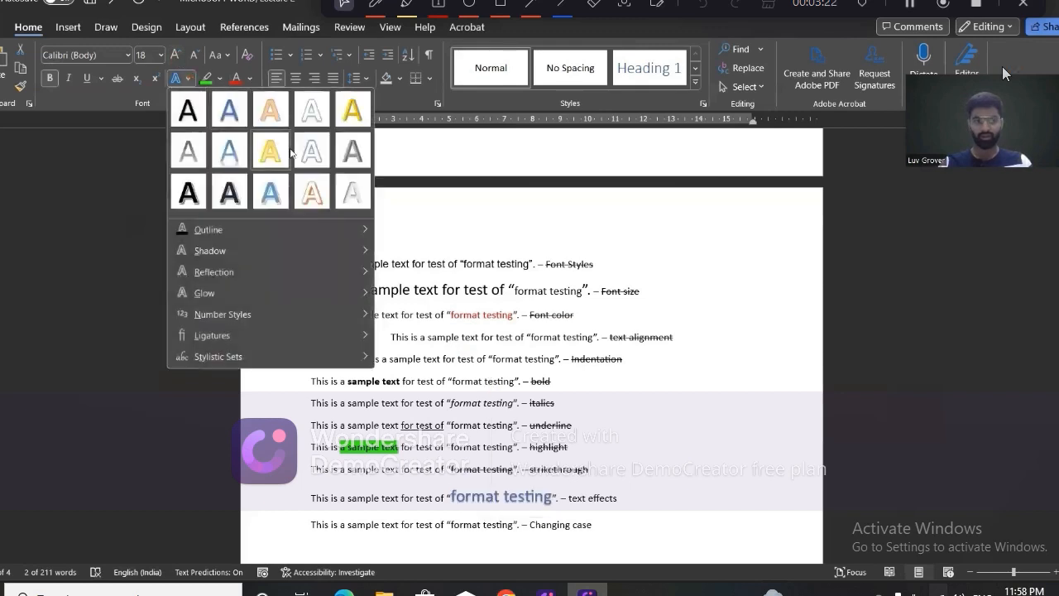
left_click(312, 195)
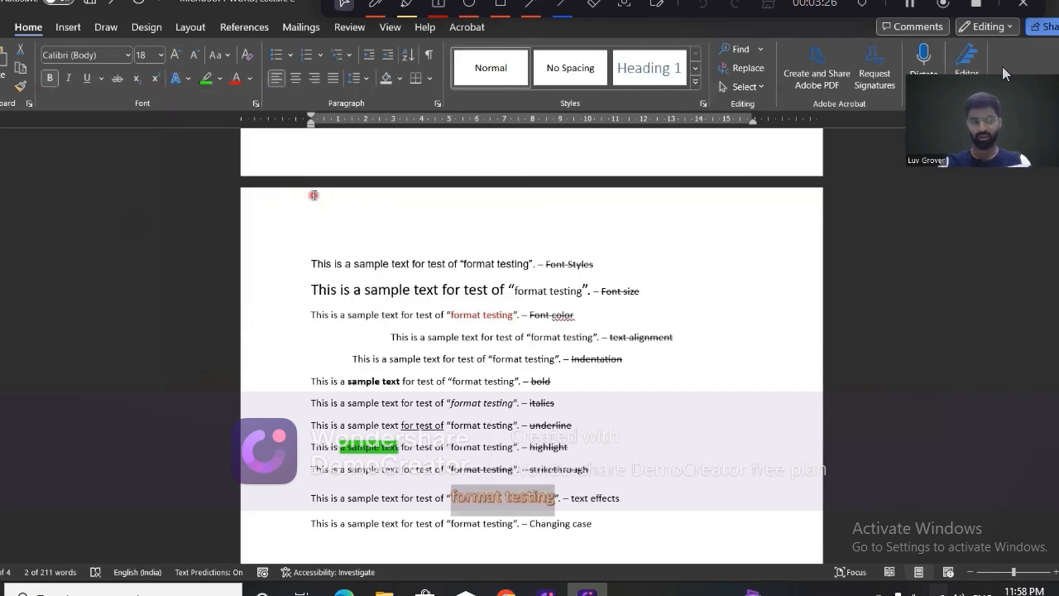
left_click(188, 78)
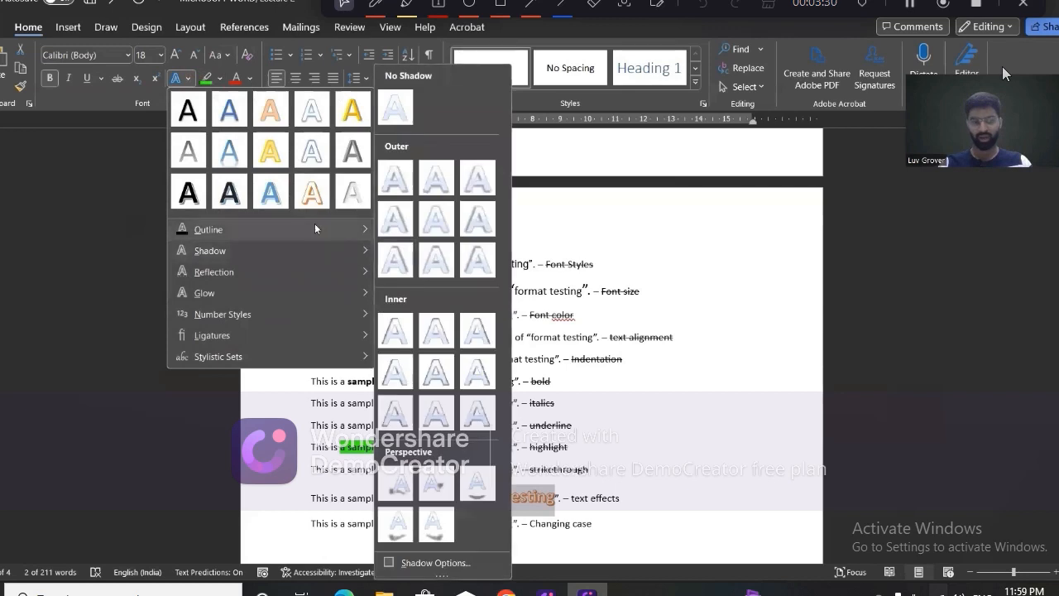
mouse_move(314, 224)
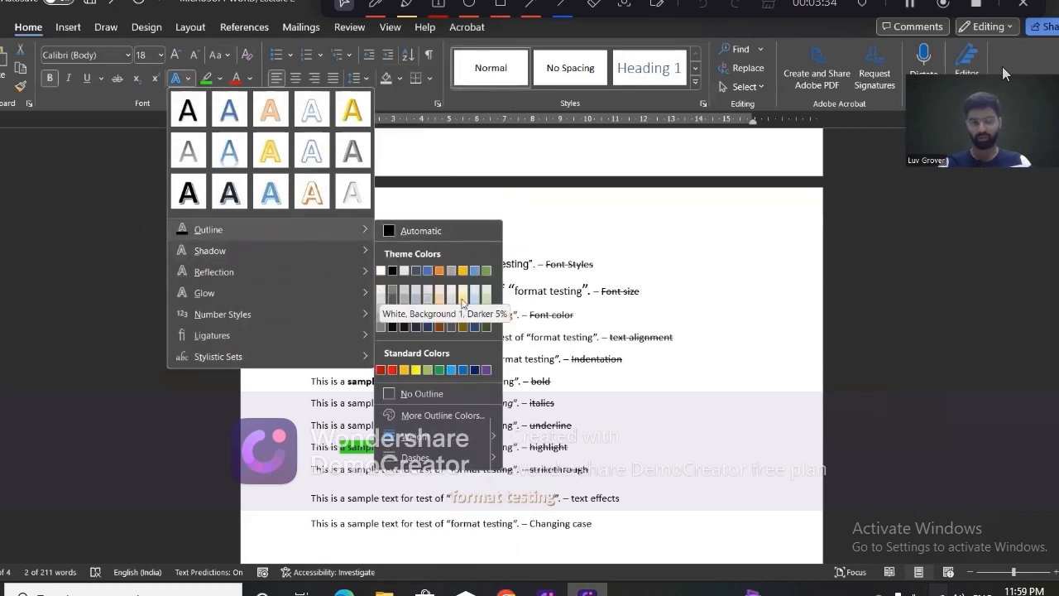
mouse_move(346, 252)
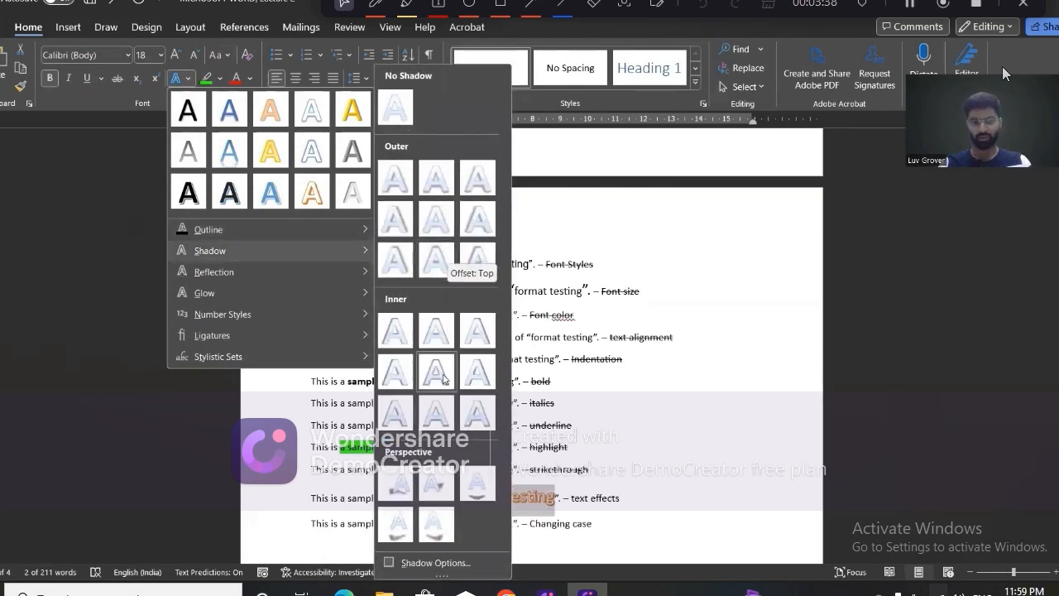
left_click(446, 527)
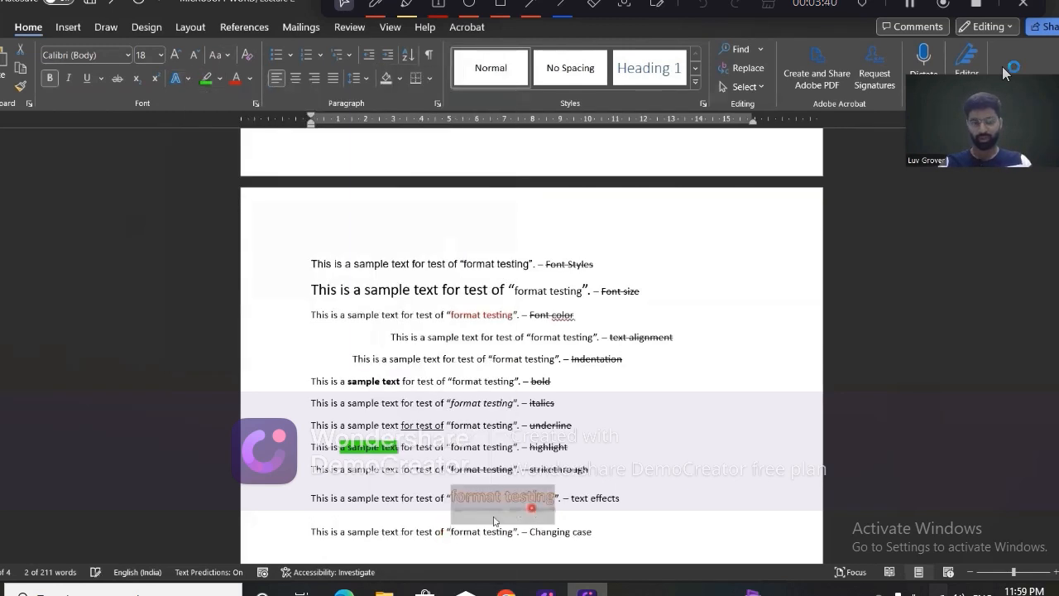
left_click(177, 79)
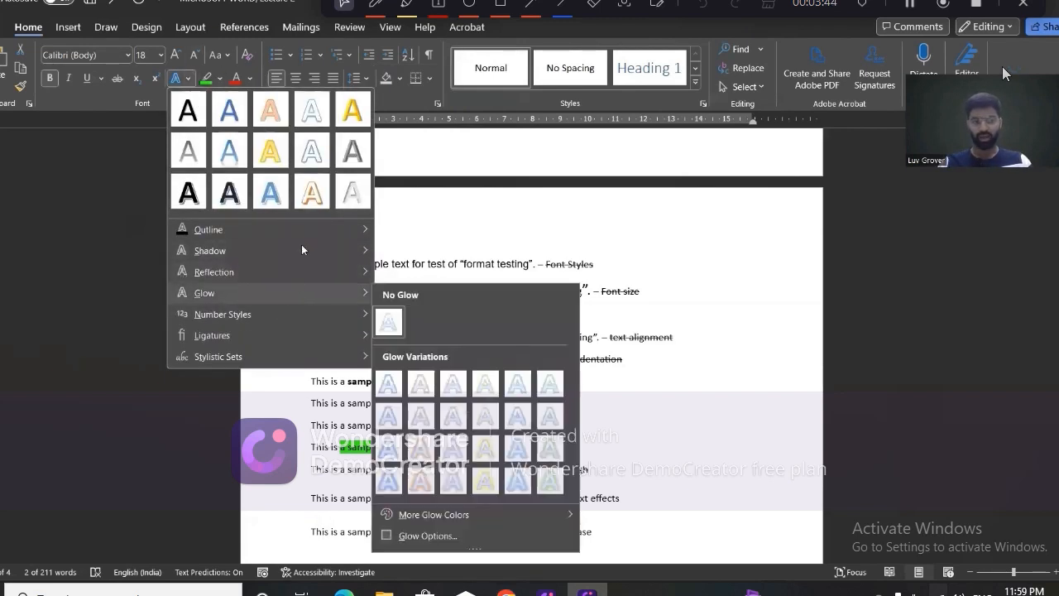
left_click(681, 407)
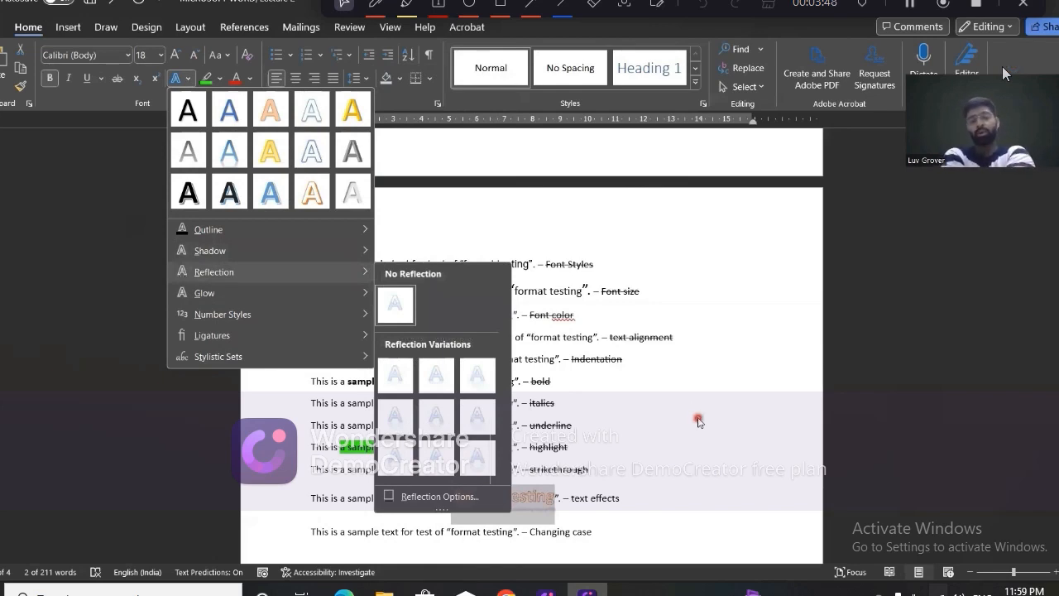
left_click(698, 420)
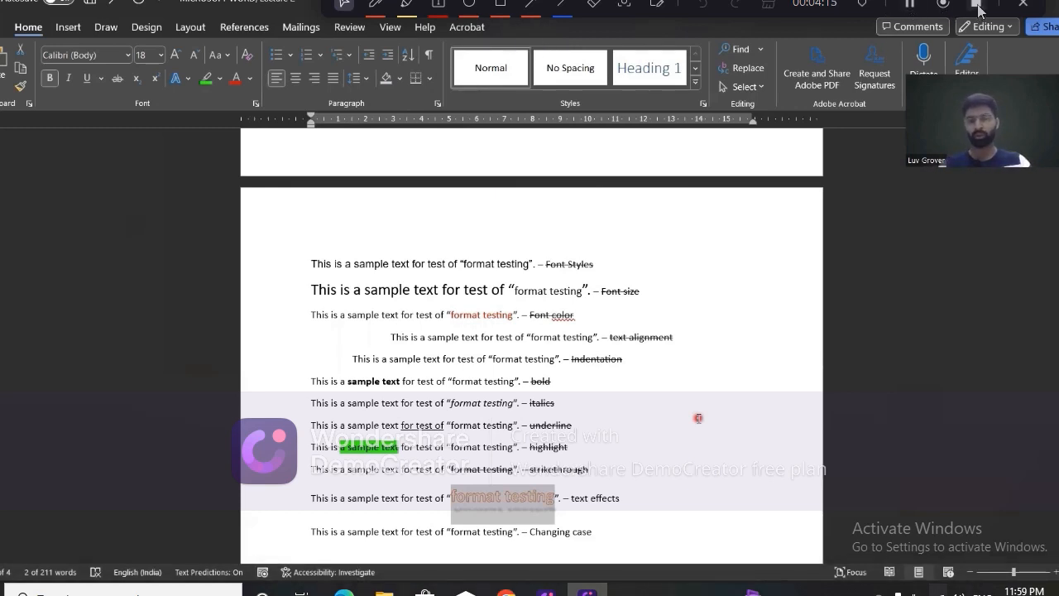
Add the line THIS IS A SAMPLE TEXT FOR TEST OF “FORMAT TESTING” in capitals below the "Changing case" sentence.
scroll(698, 418, "down", 2)
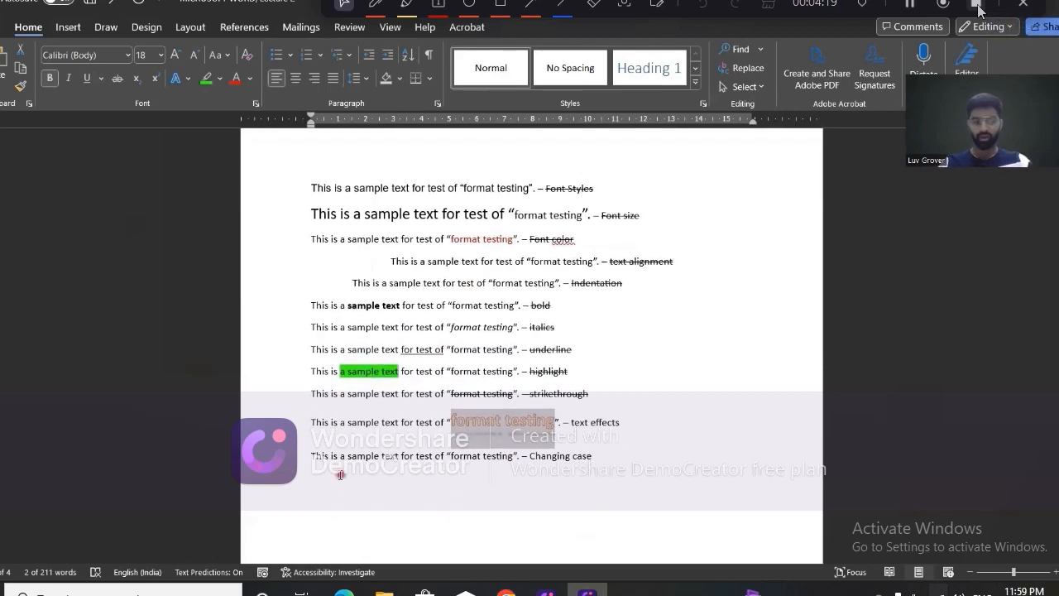
left_click_drag(310, 457, 517, 456)
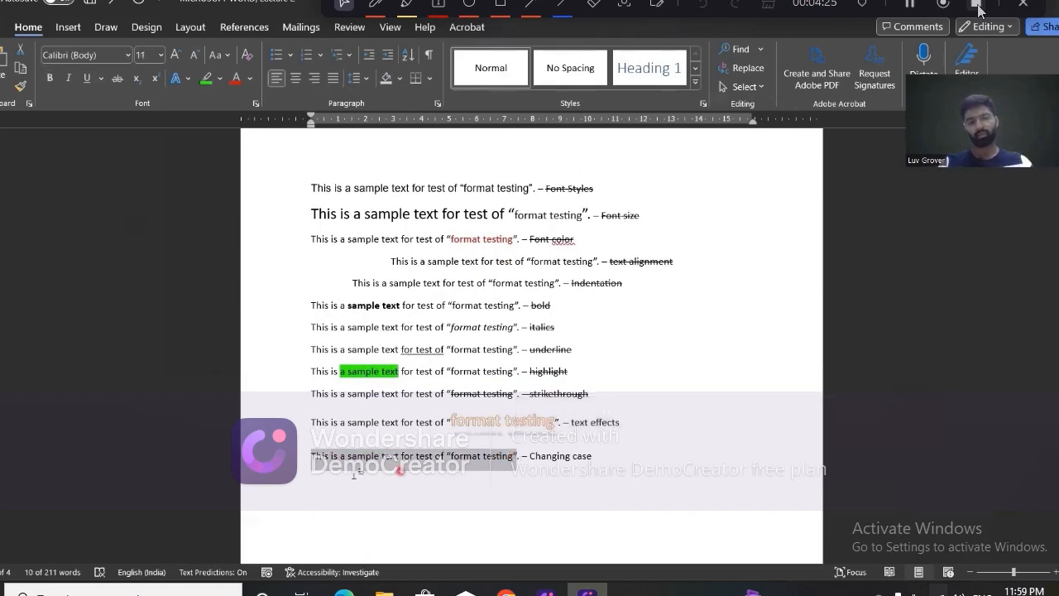
left_click(320, 485)
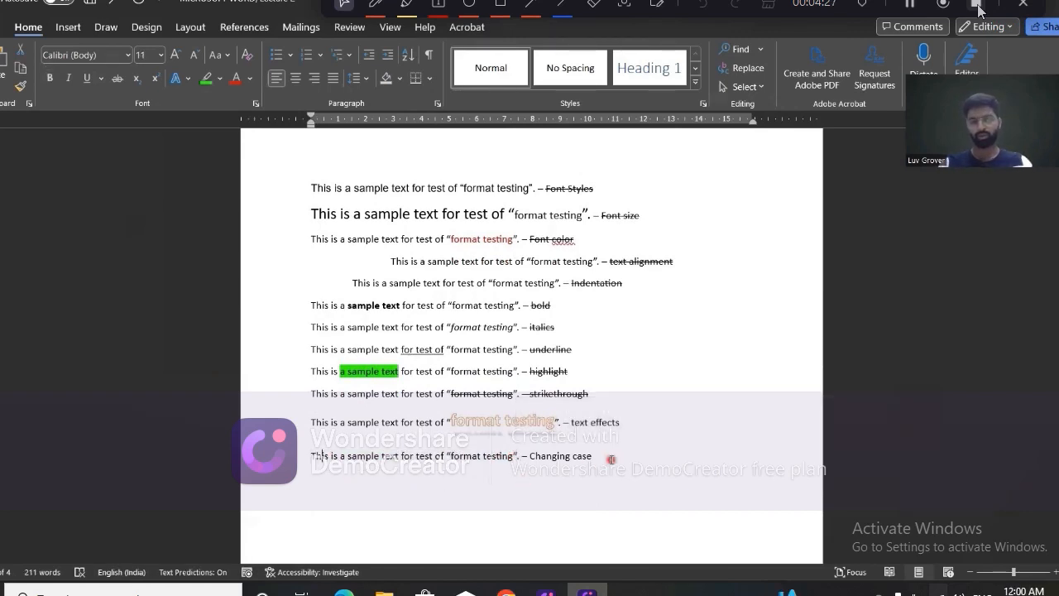
type("THIS")
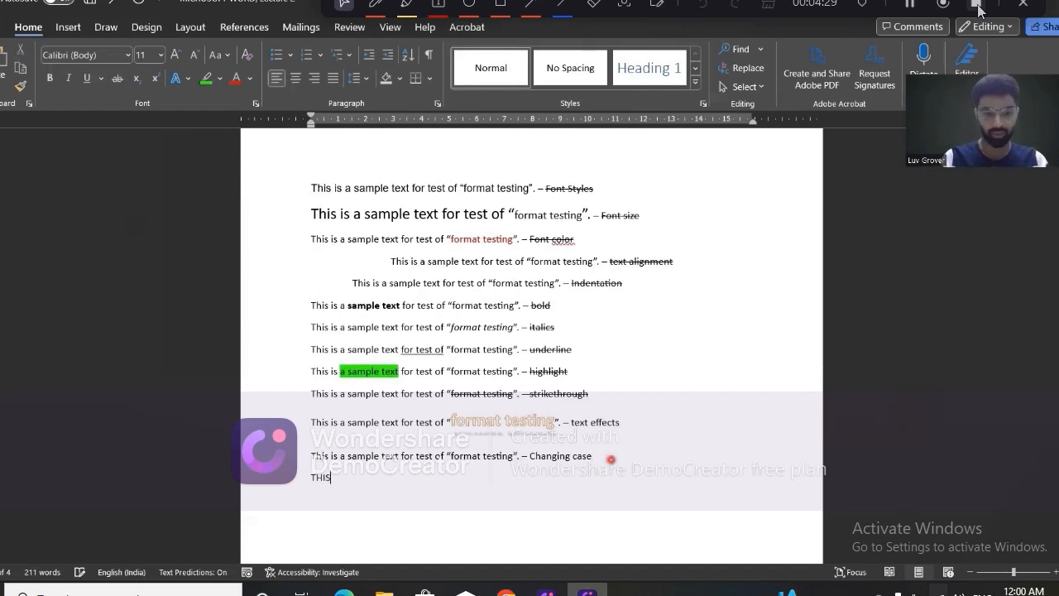
type(" IS A SAMPLE T")
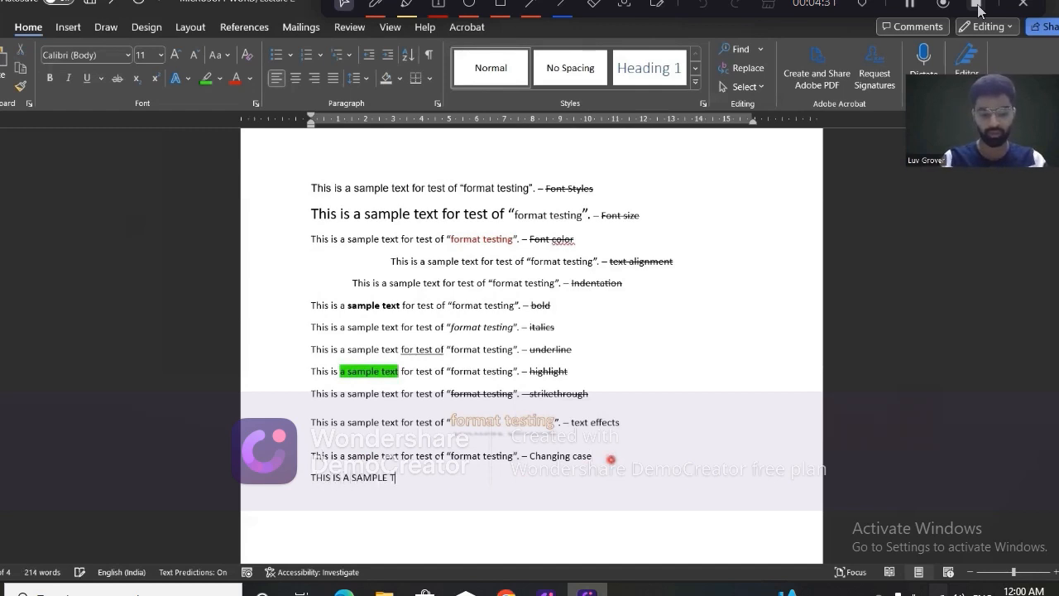
type("EXT FOR TES")
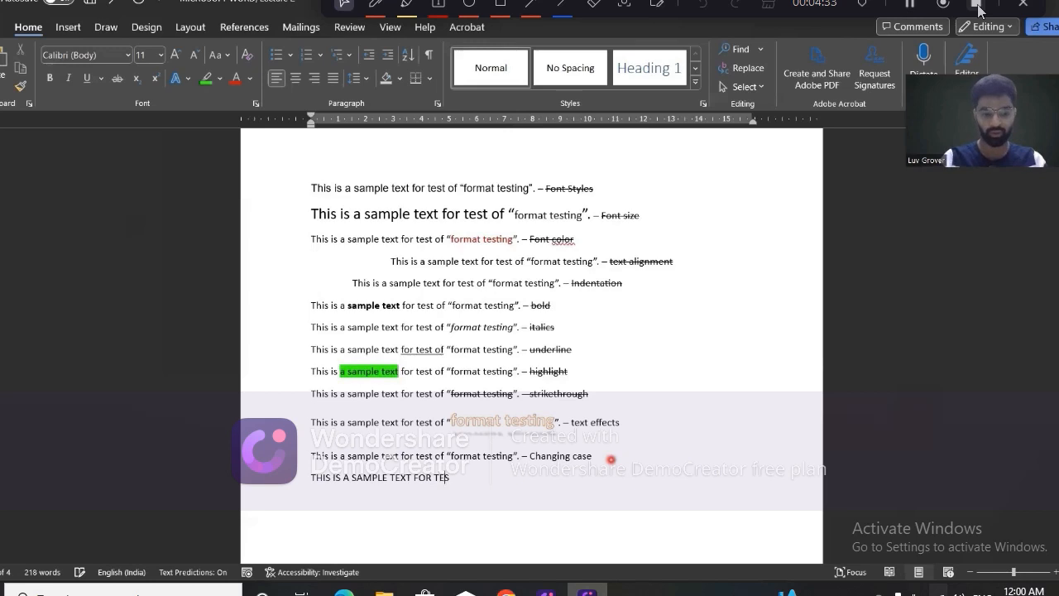
type("T OF “FORM")
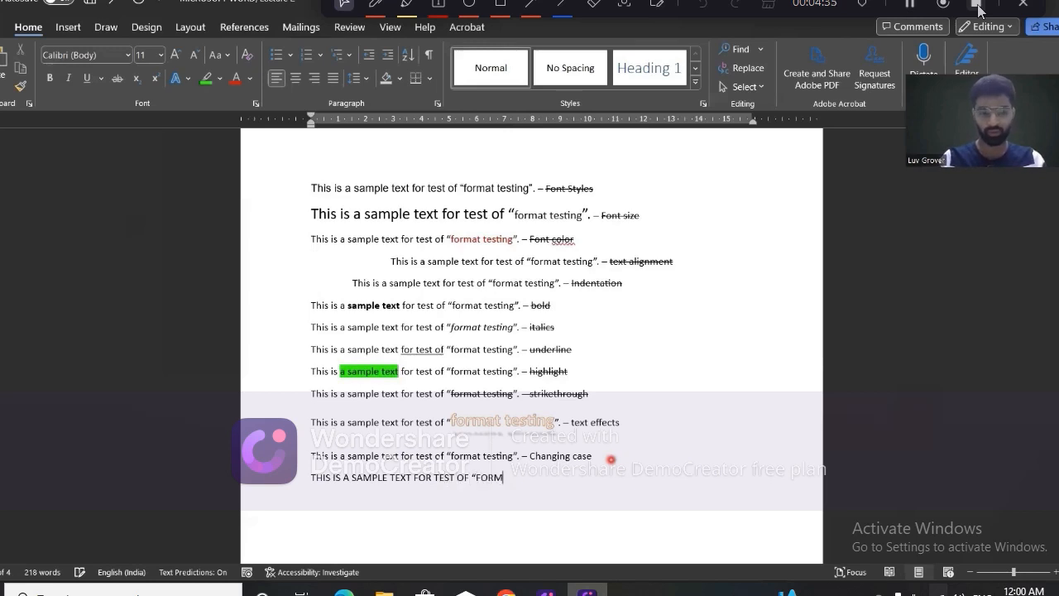
type("AT TESTING")
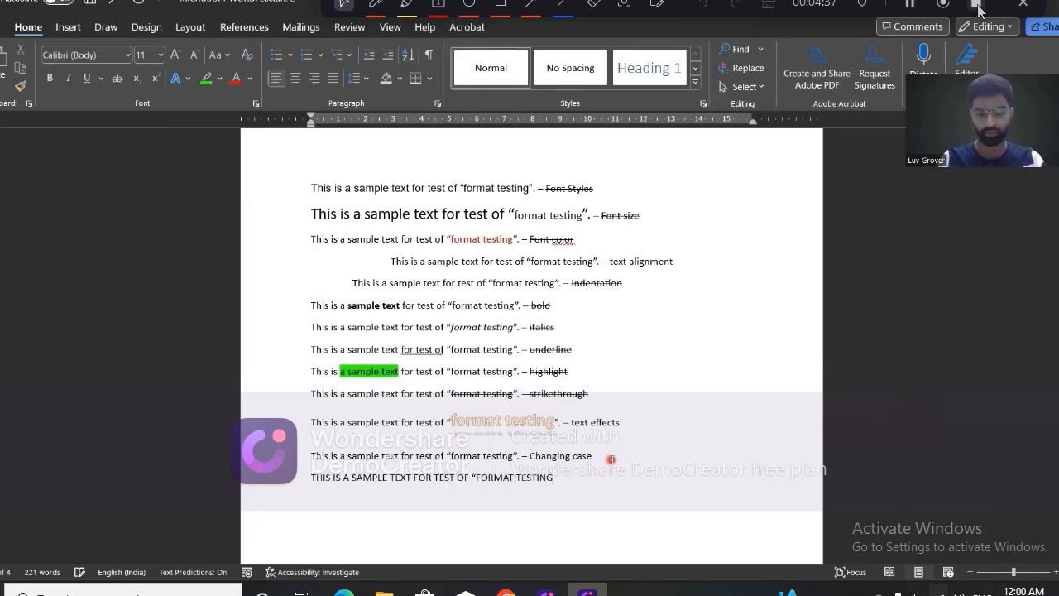
type("”")
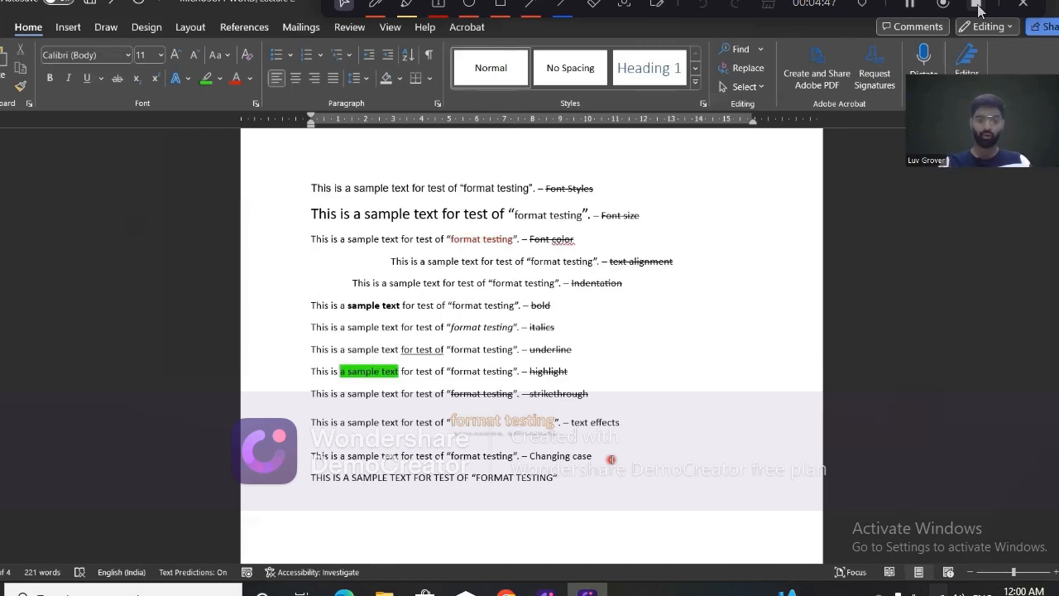
Replace TEXT with lowercase "text" in the all-capitals line, and delete that whole line.
left_click(412, 478)
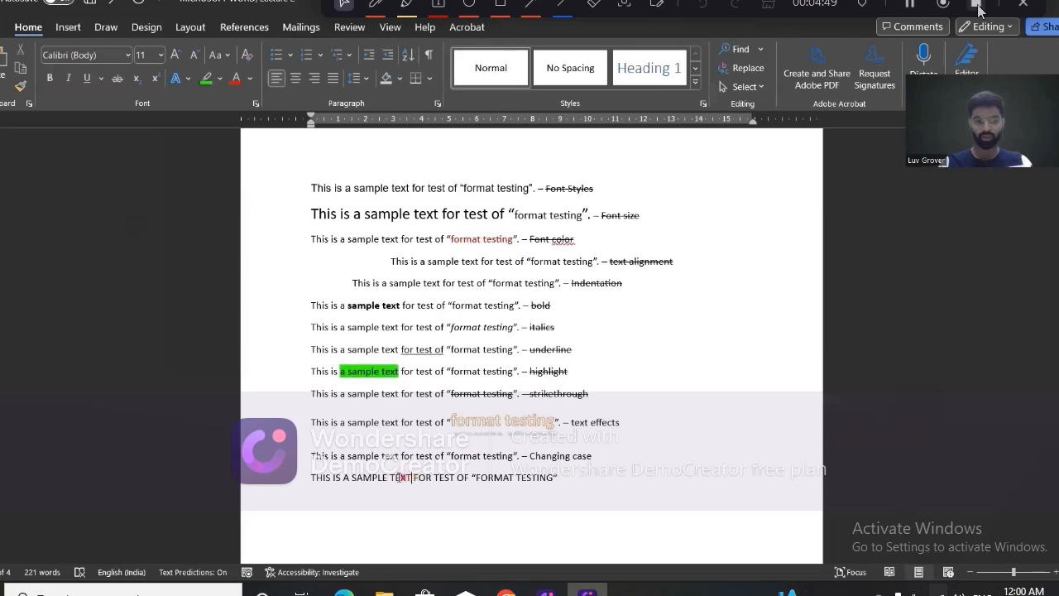
left_click_drag(412, 478, 393, 484)
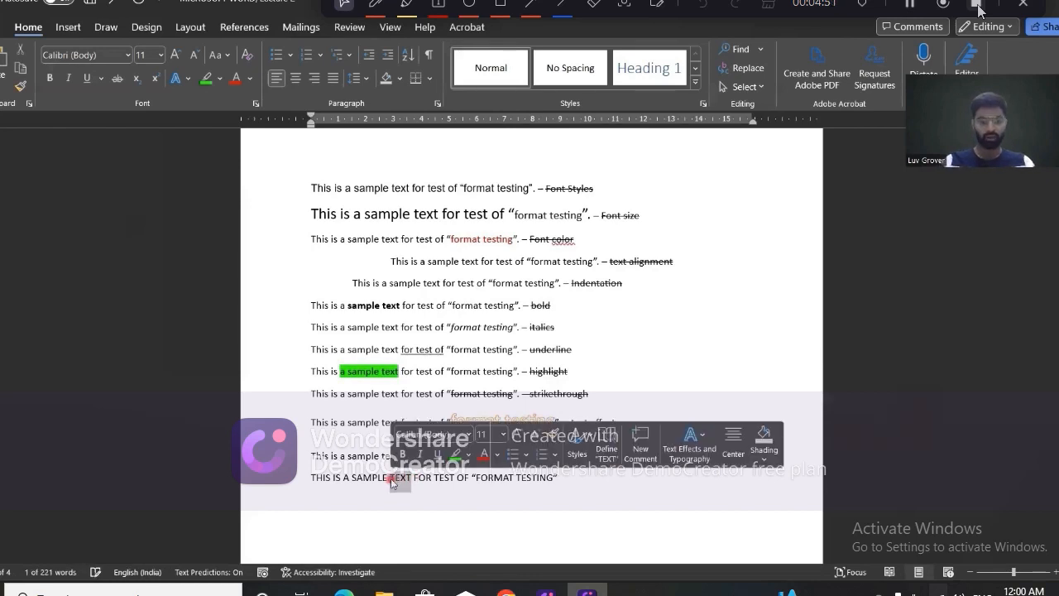
key("Delete")
type("text FOR")
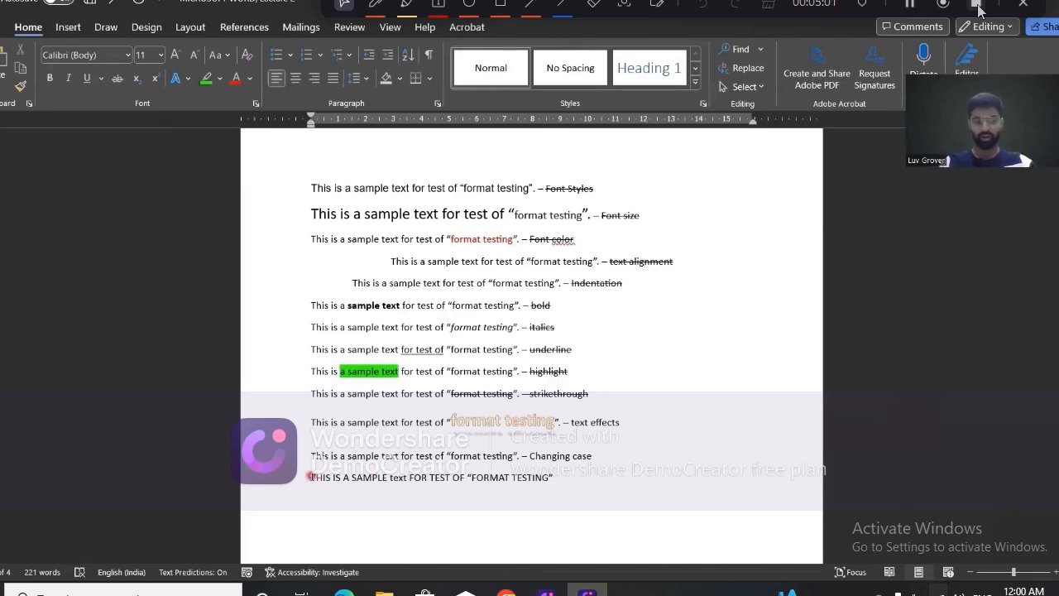
left_click_drag(310, 478, 552, 473)
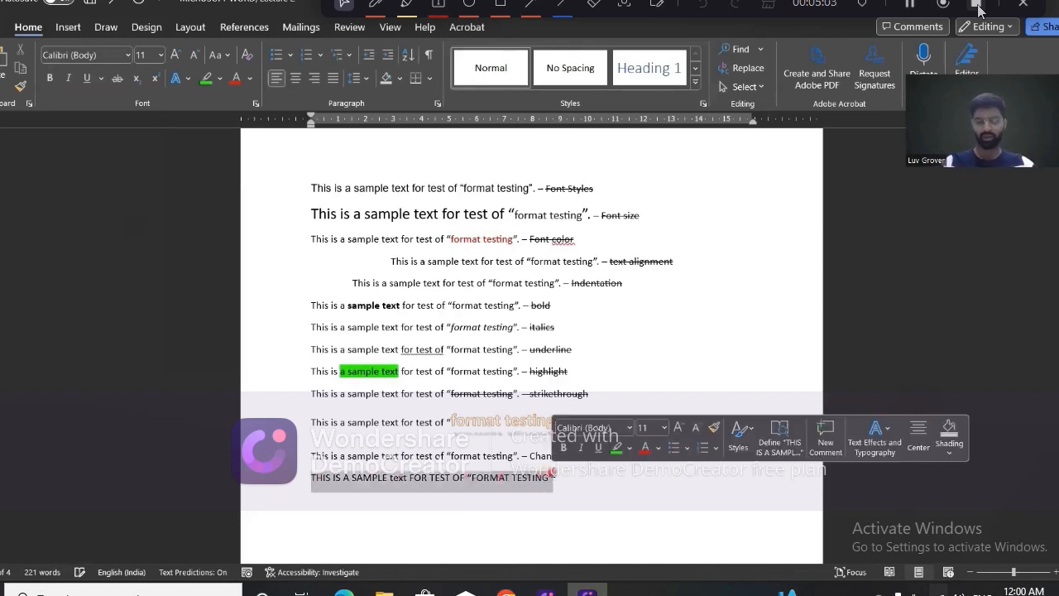
key("Delete")
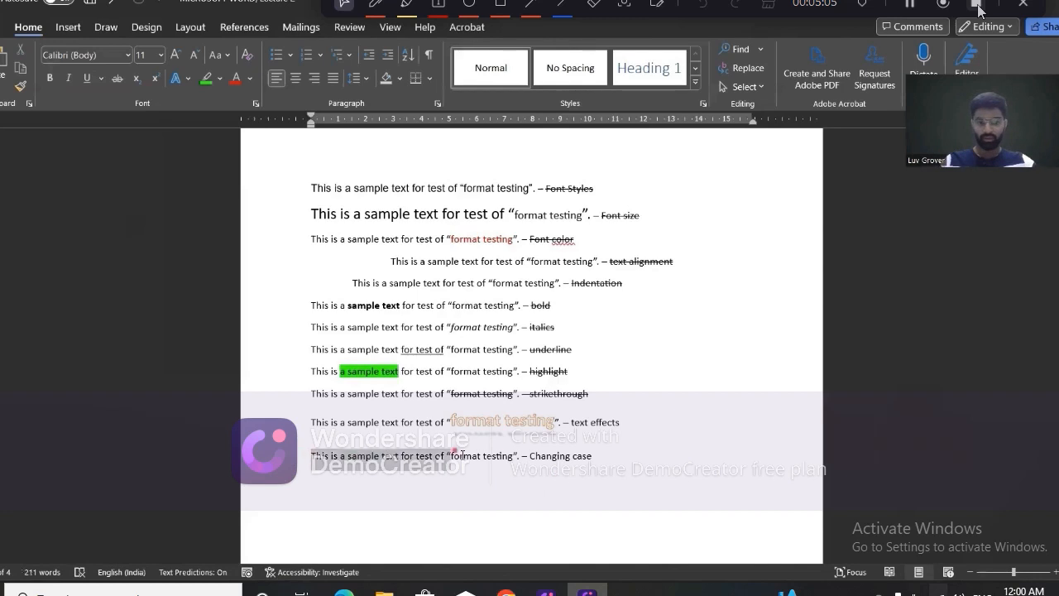
Select the sample sentence before "Changing case" and change its case to lowercase, followed by UPPERCASE.
left_click_drag(463, 456, 519, 456)
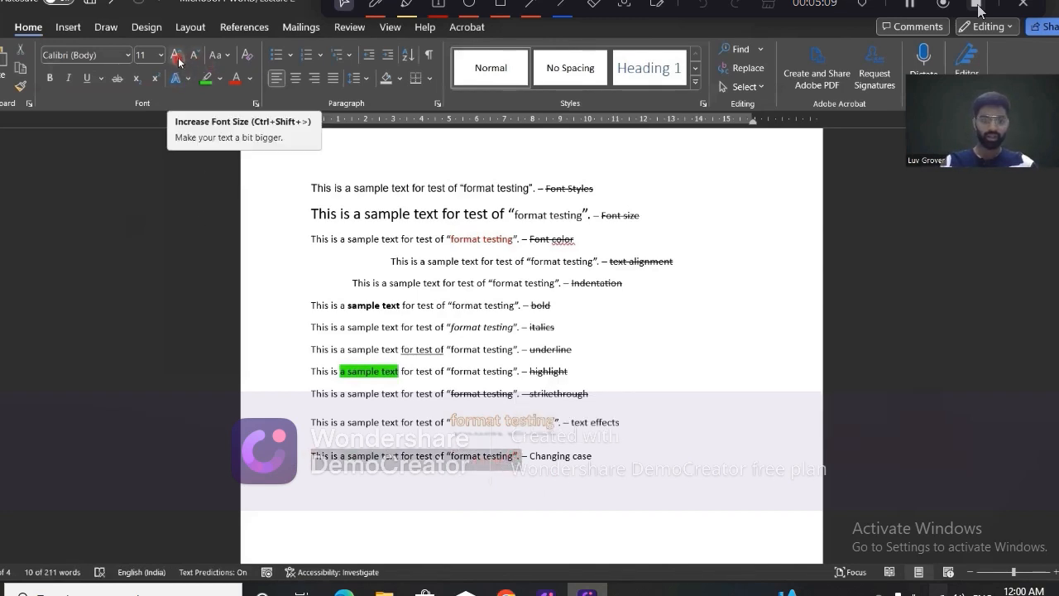
left_click(229, 56)
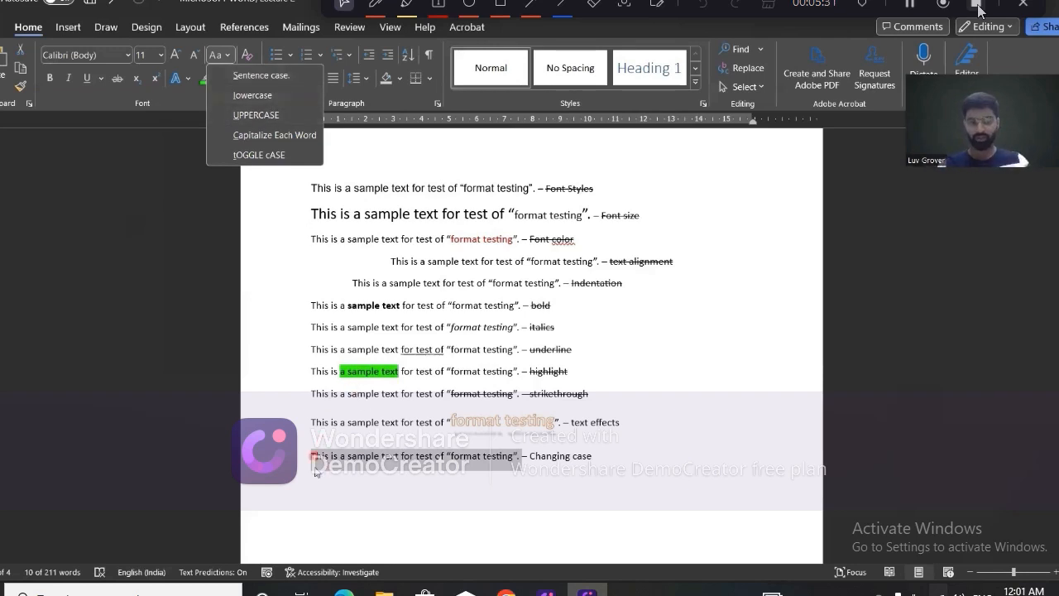
left_click(267, 103)
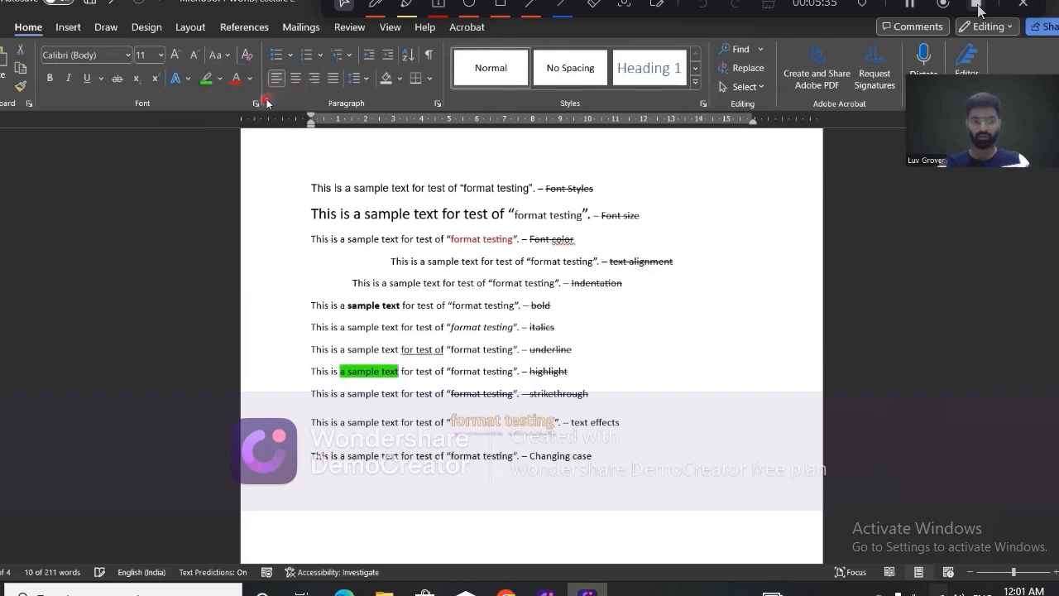
left_click(224, 55)
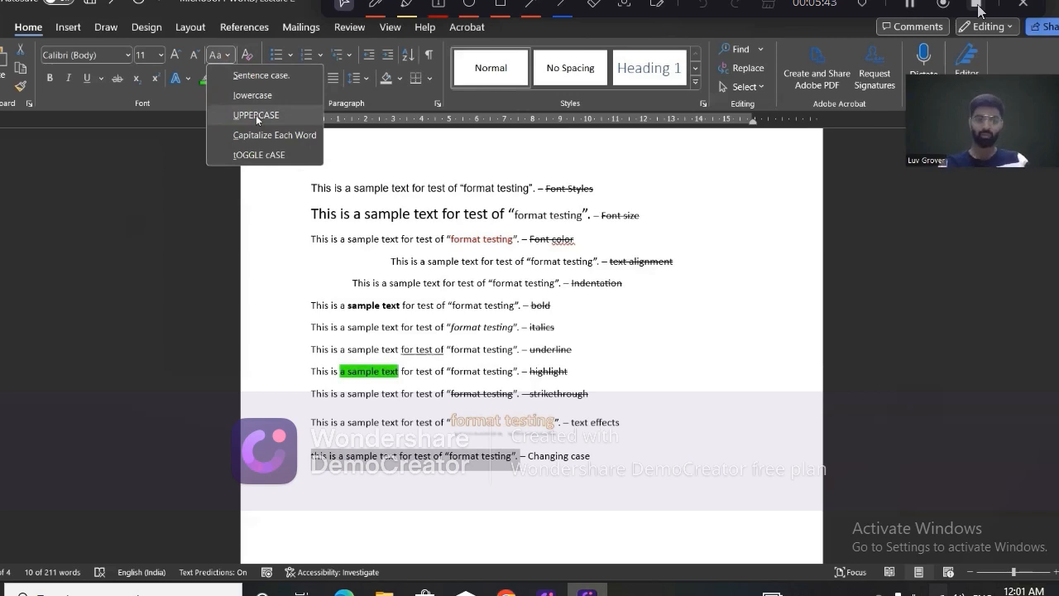
left_click(255, 115)
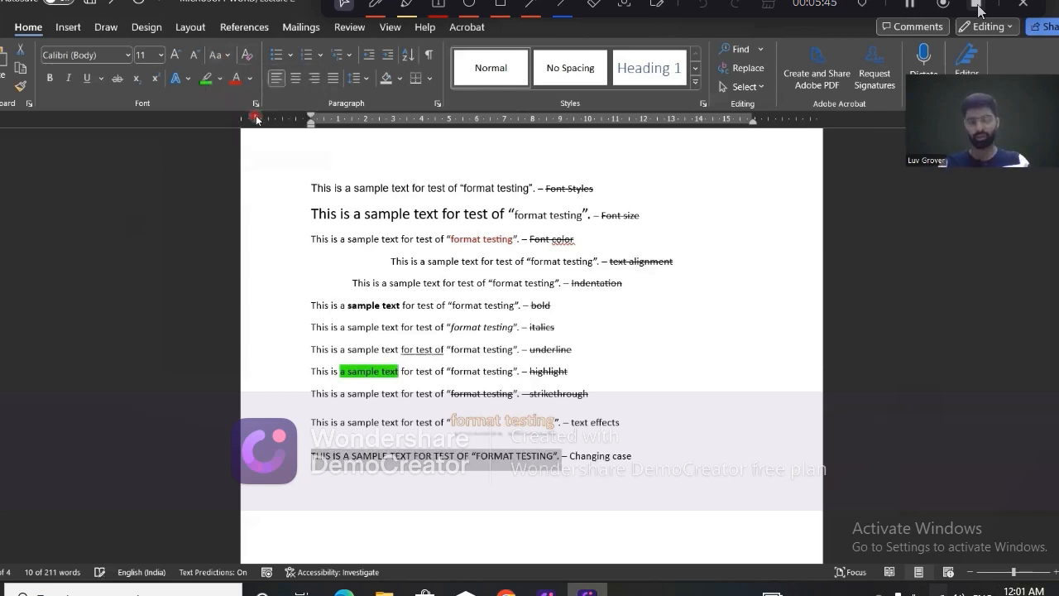
Apply Capitalize Each Word and tOGGLE cASE in turn to the selected "Changing case" sample sentence.
left_click(220, 55)
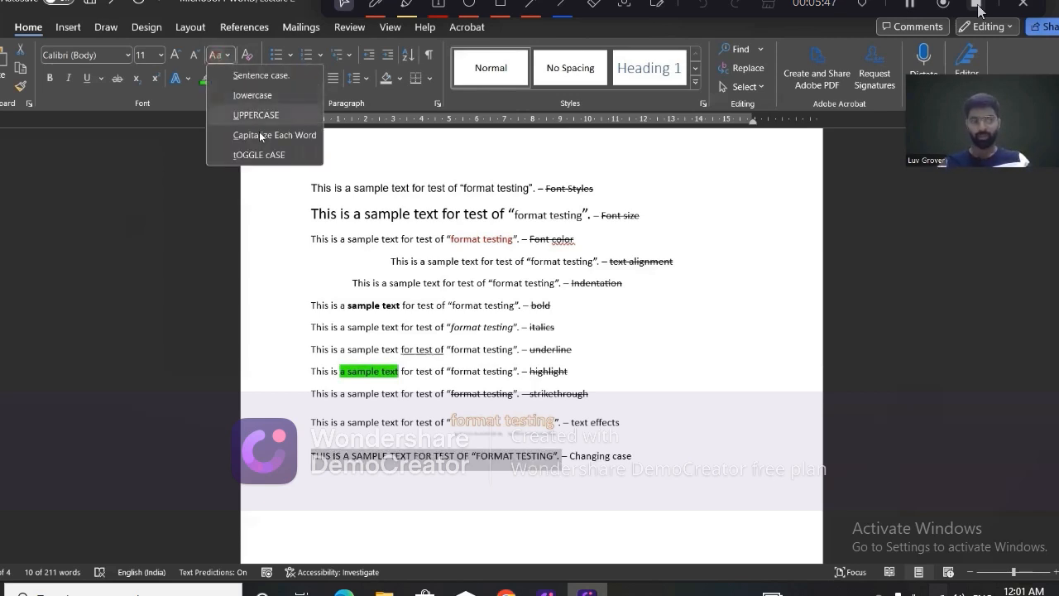
left_click(260, 135)
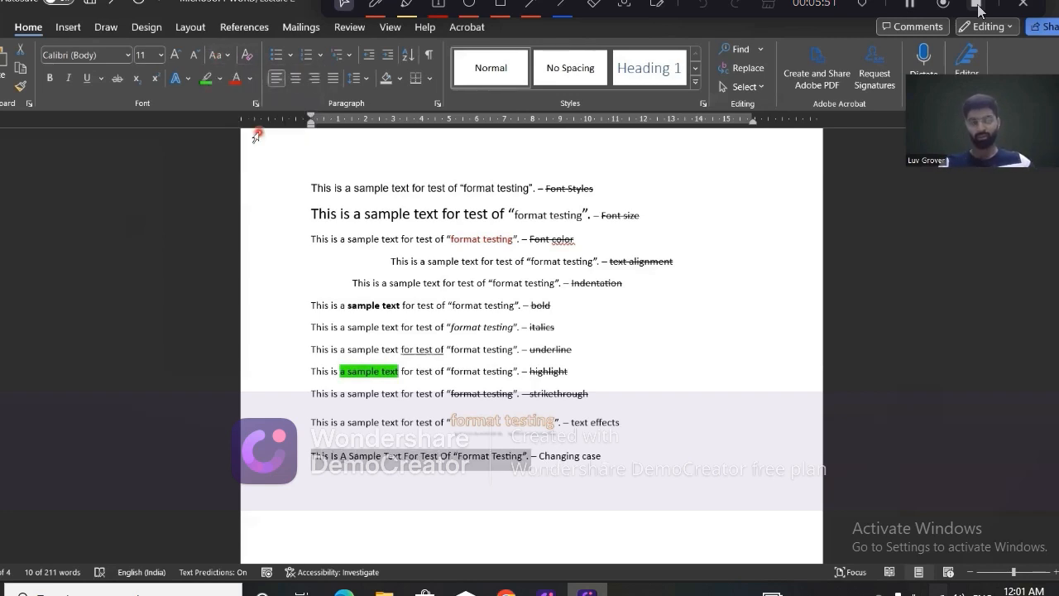
left_click(219, 55)
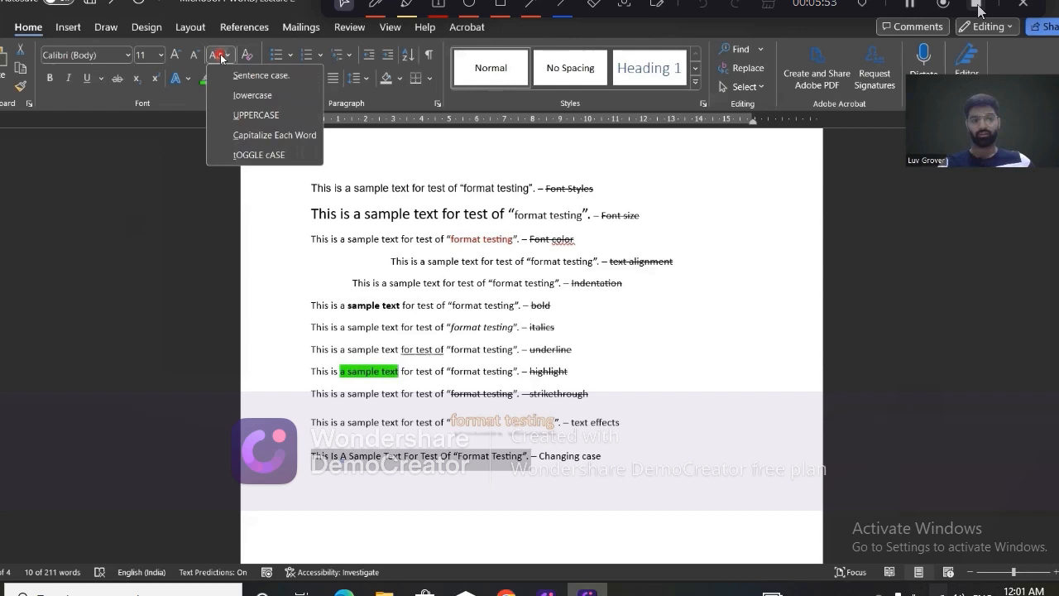
left_click(281, 156)
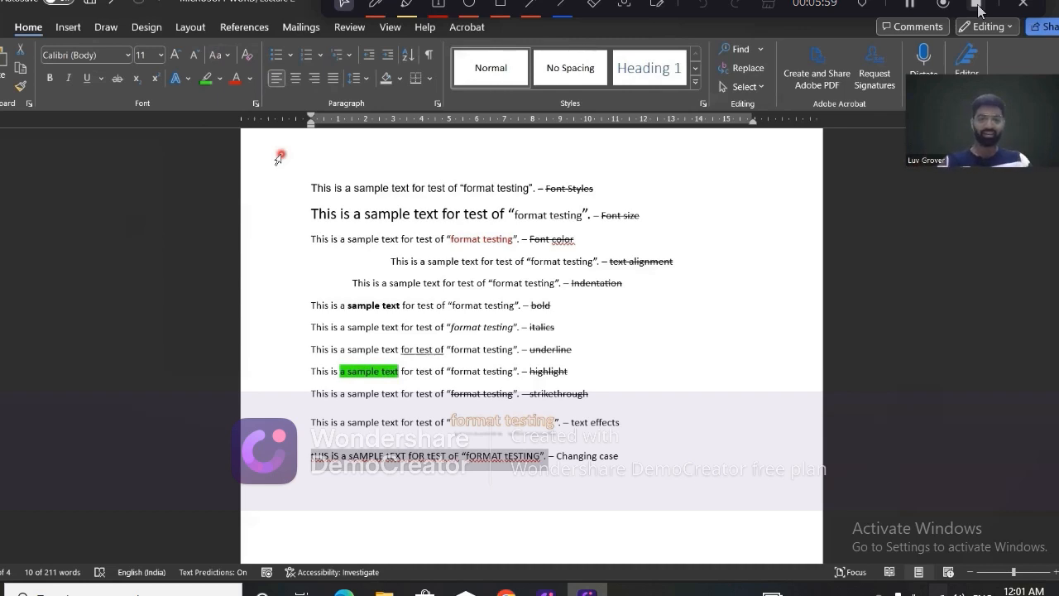
Set the "Changing case" sample sentence back to Capitalize Each Word and deselect it.
left_click(221, 56)
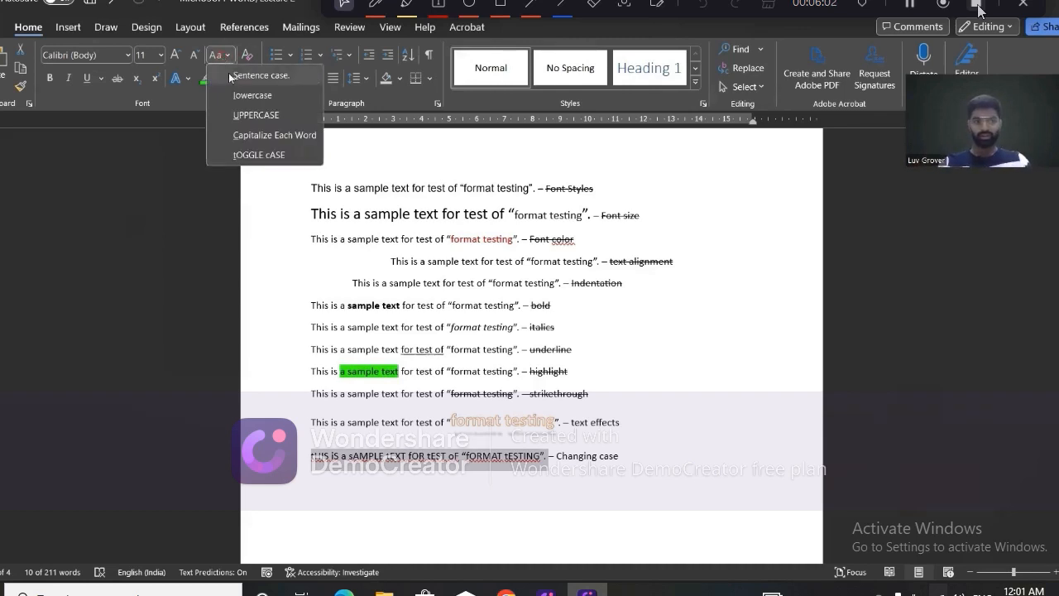
left_click(256, 135)
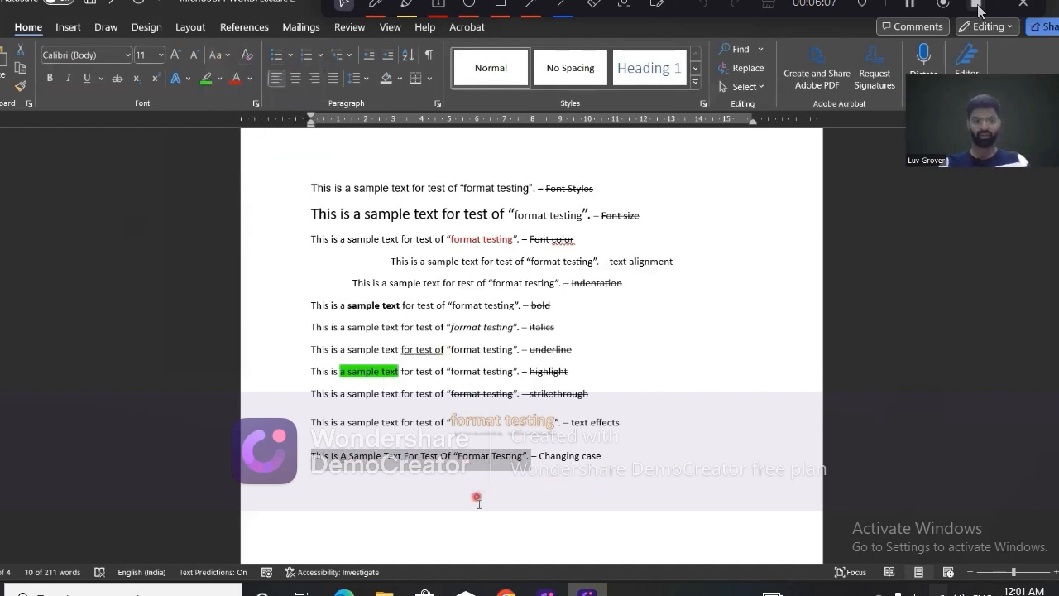
left_click(607, 457)
scroll(608, 458, "down", 10)
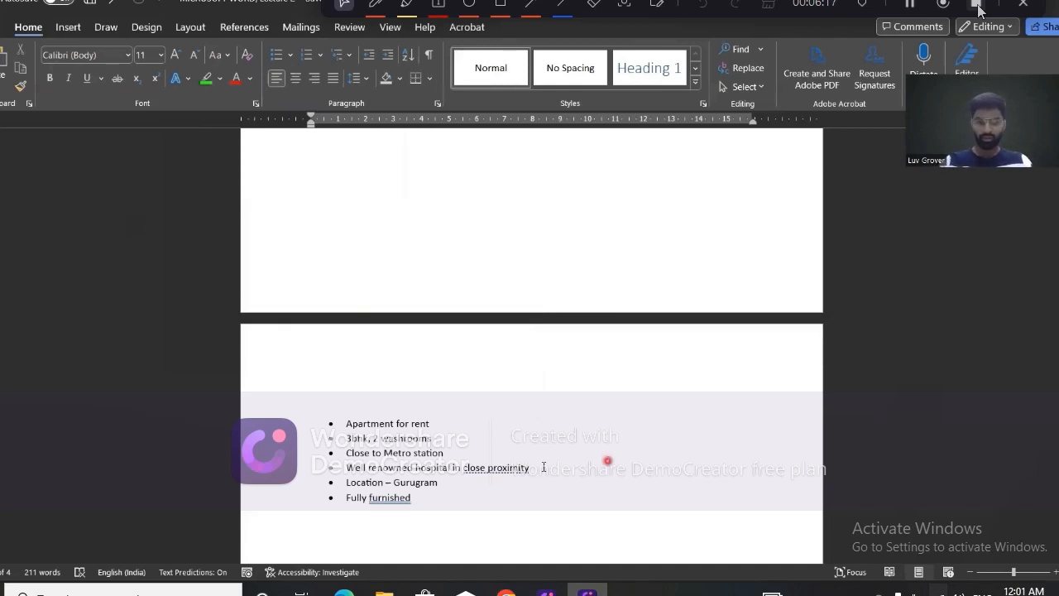
Add a new bullet reading "Rent – Rs. 40,000/-" after "Fully furnished" in the apartment list.
left_click(447, 495)
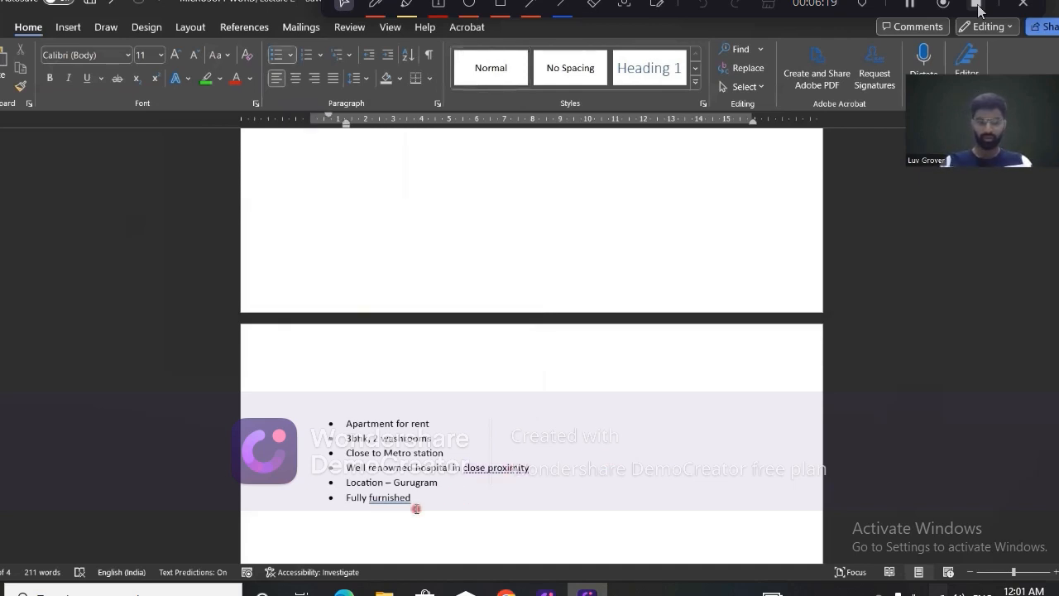
key("Return")
type("Rent ")
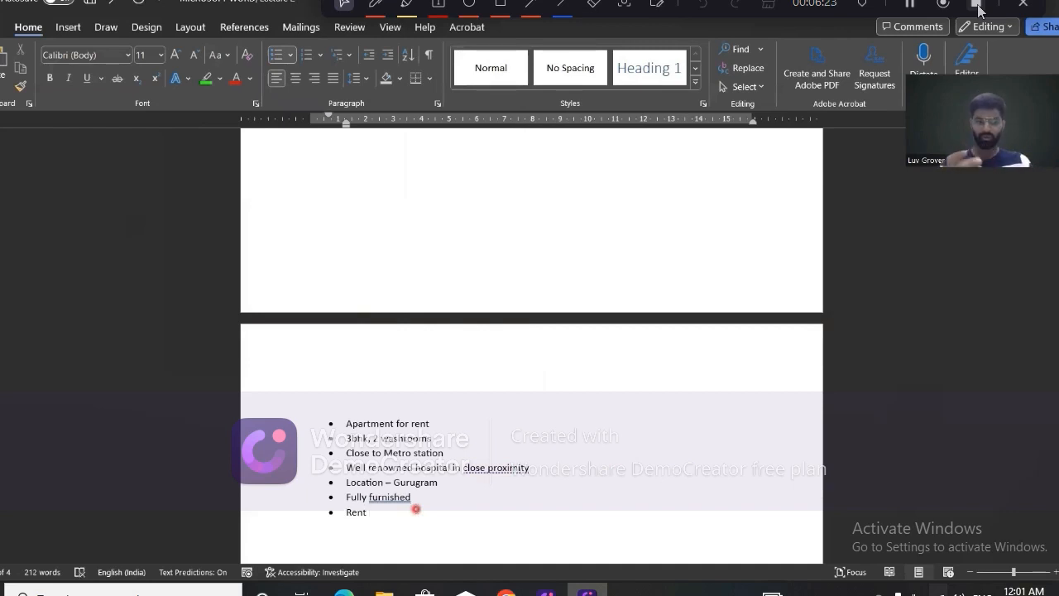
type("- 40k")
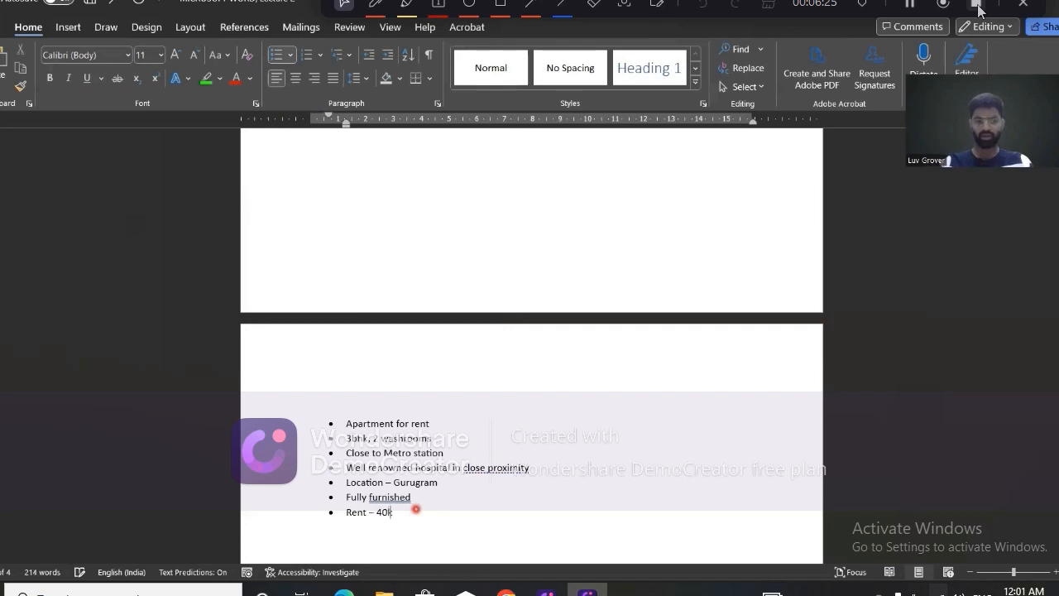
key("BackSpace")
type(",000")
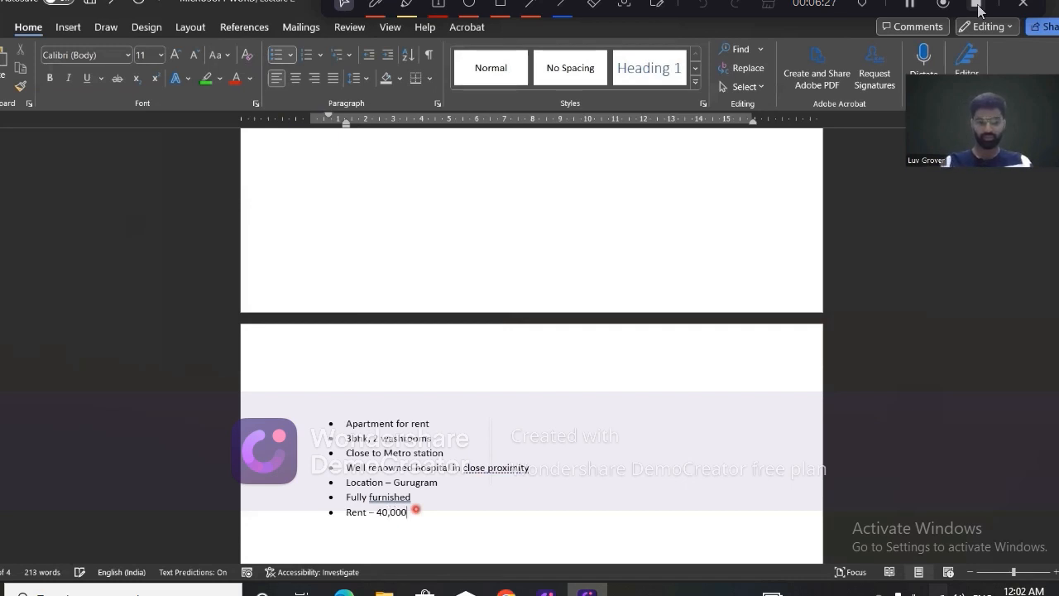
type("/")
left_click(374, 512)
type("Rs.")
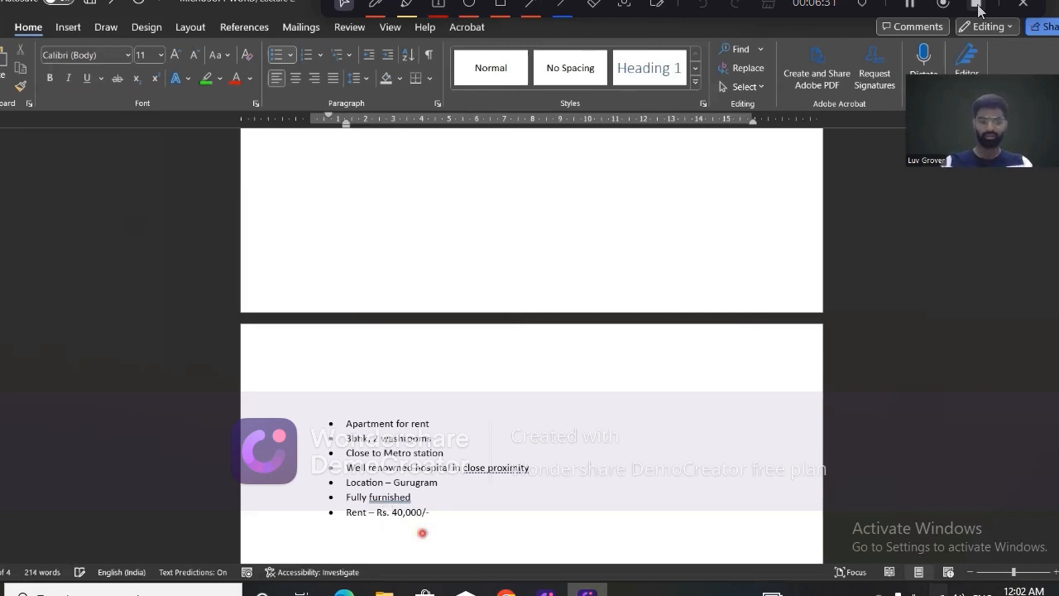
Remove the bullet and indent from the "Apartment for rent" line and centre it as a heading.
scroll(461, 431, "down", 2)
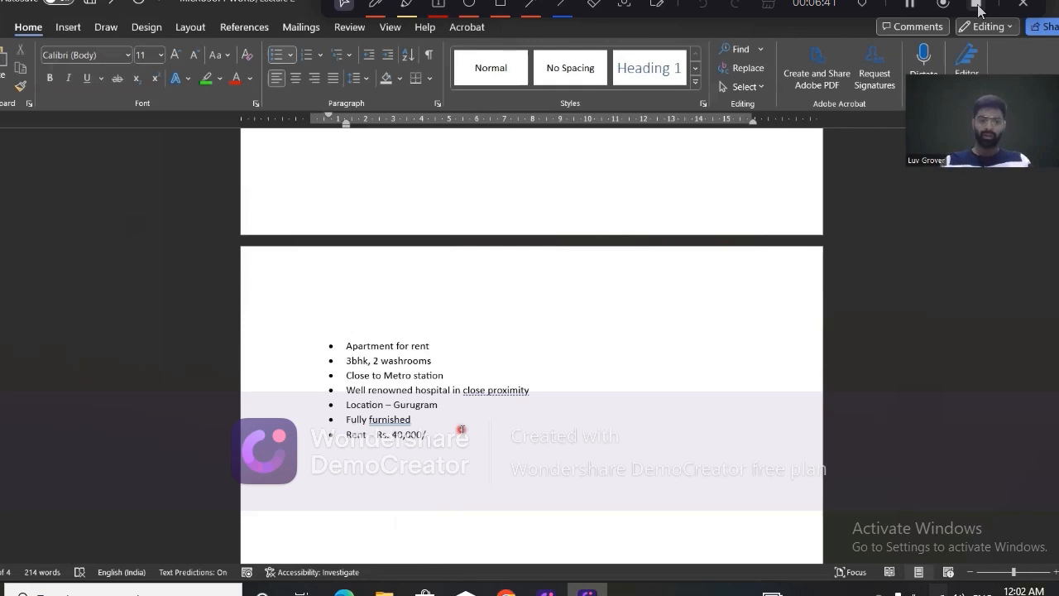
scroll(461, 430, "down", 1)
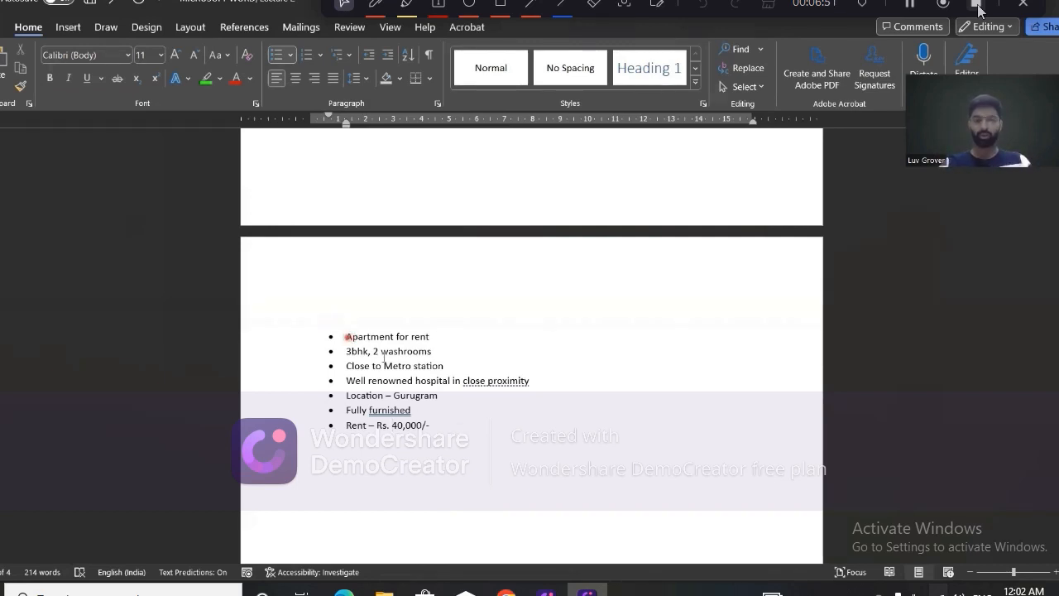
key("BackSpace")
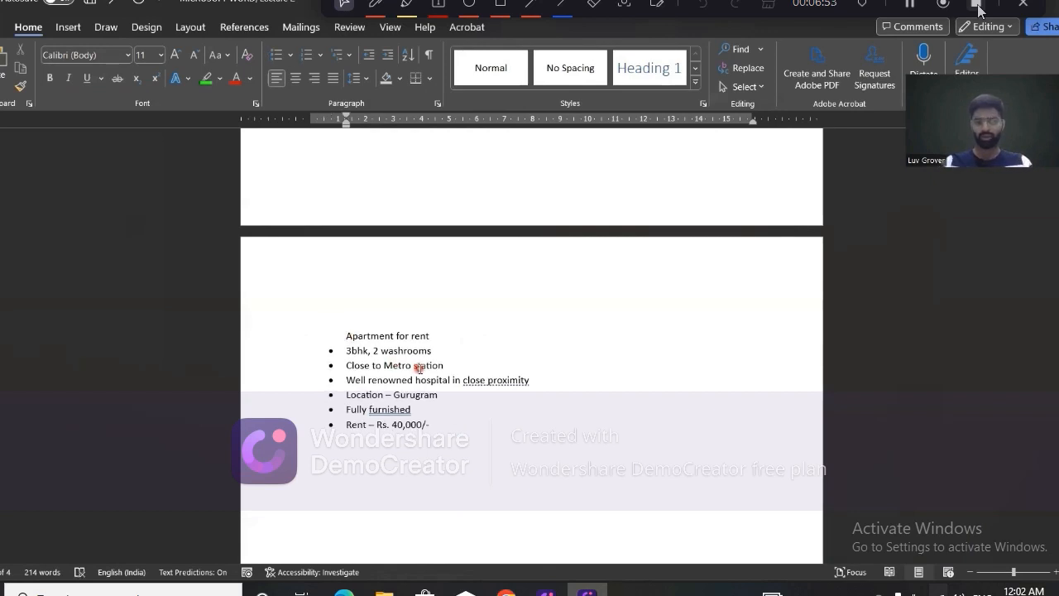
key("BackSpace")
left_click(295, 79)
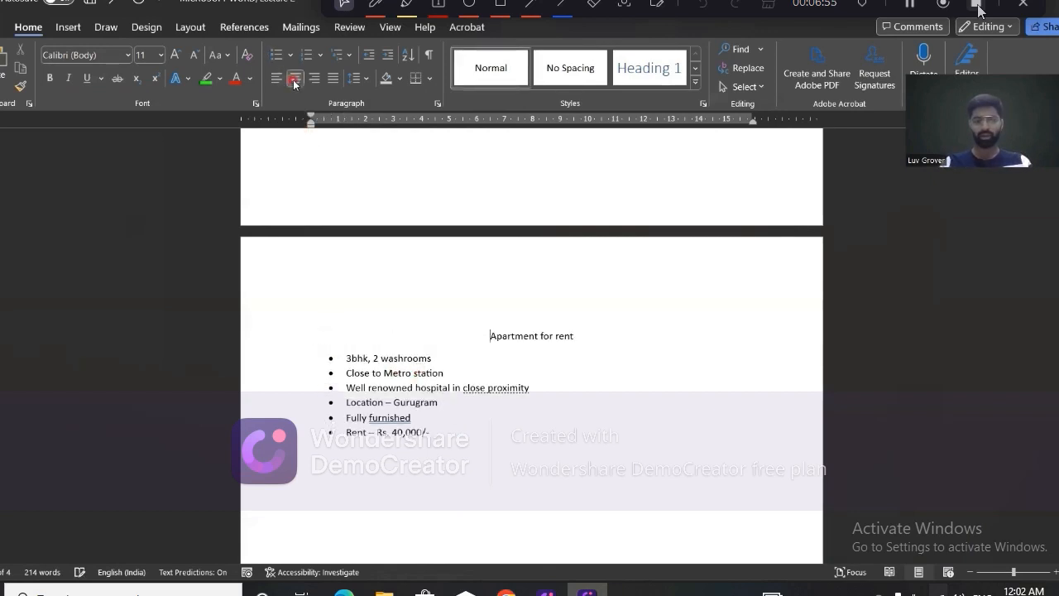
Enlarge the "Apartment for rent" heading to 18 pt and make it bold and underlined.
triple_click(481, 291)
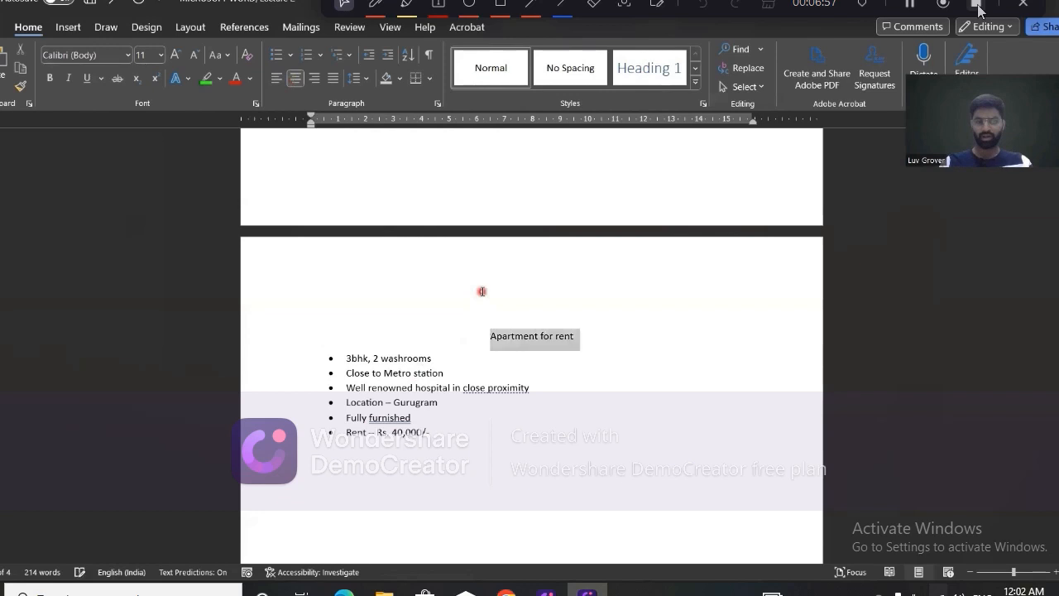
left_click(176, 57)
left_click(176, 56)
left_click(176, 57)
left_click(176, 56)
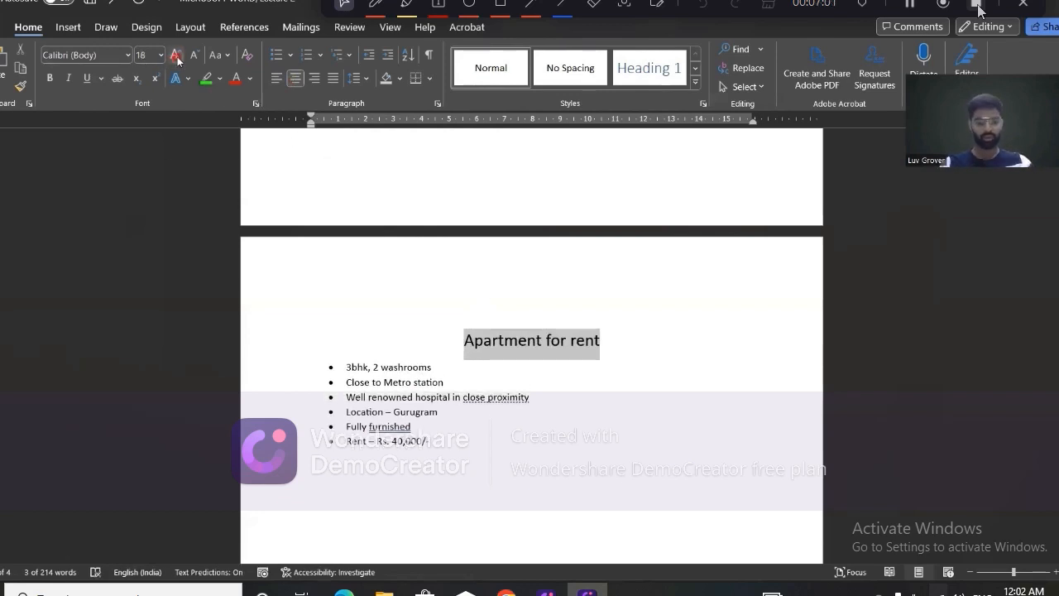
key("ctrl+b")
key("ctrl+u")
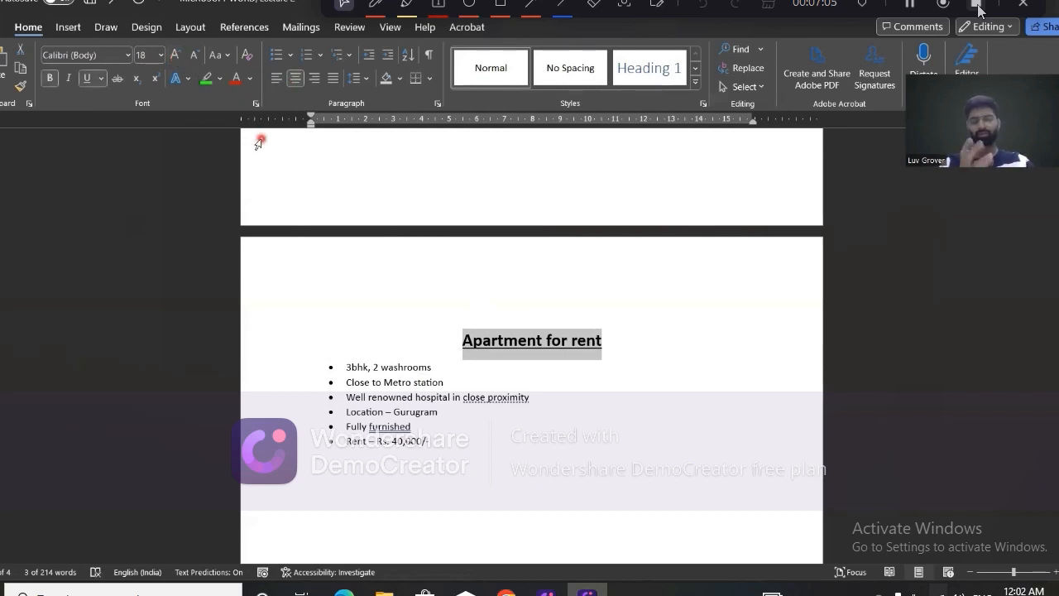
Colour the "Apartment for rent" heading with standard Green and enlarge it to 22 pt.
left_click(252, 79)
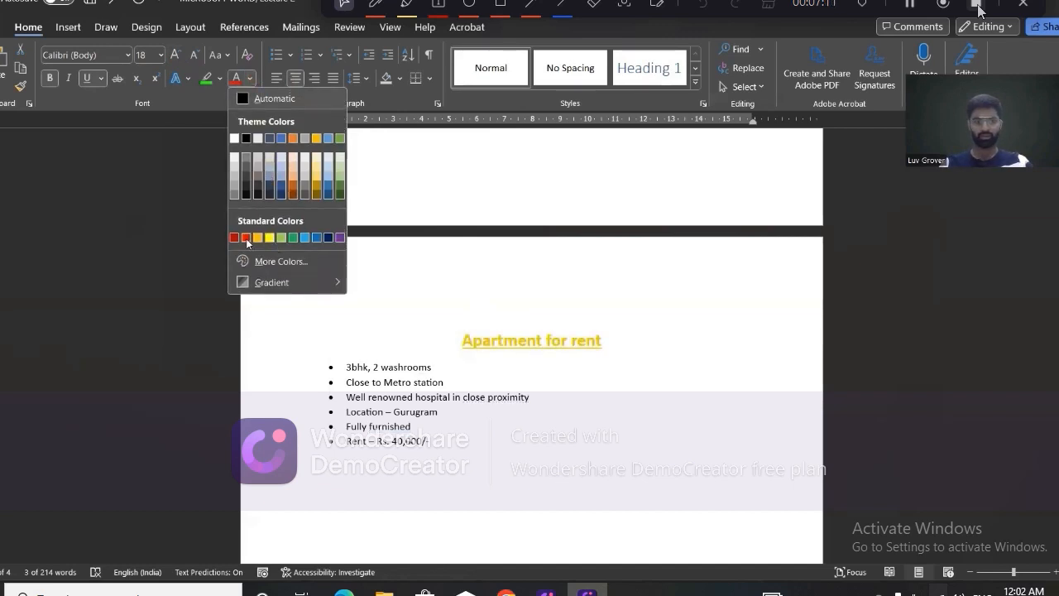
left_click(295, 239)
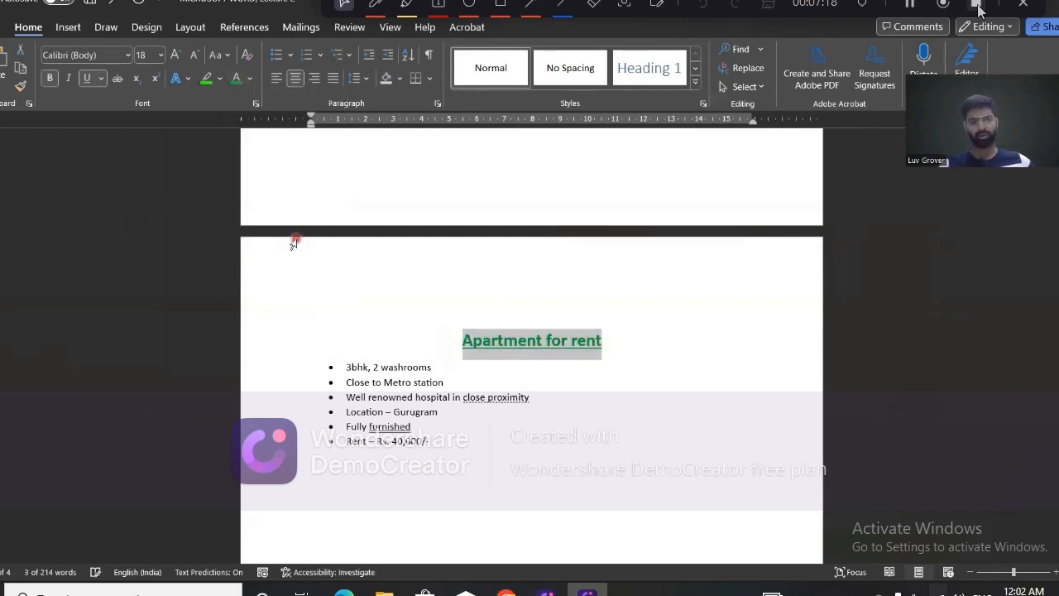
left_click(177, 55)
left_click(178, 57)
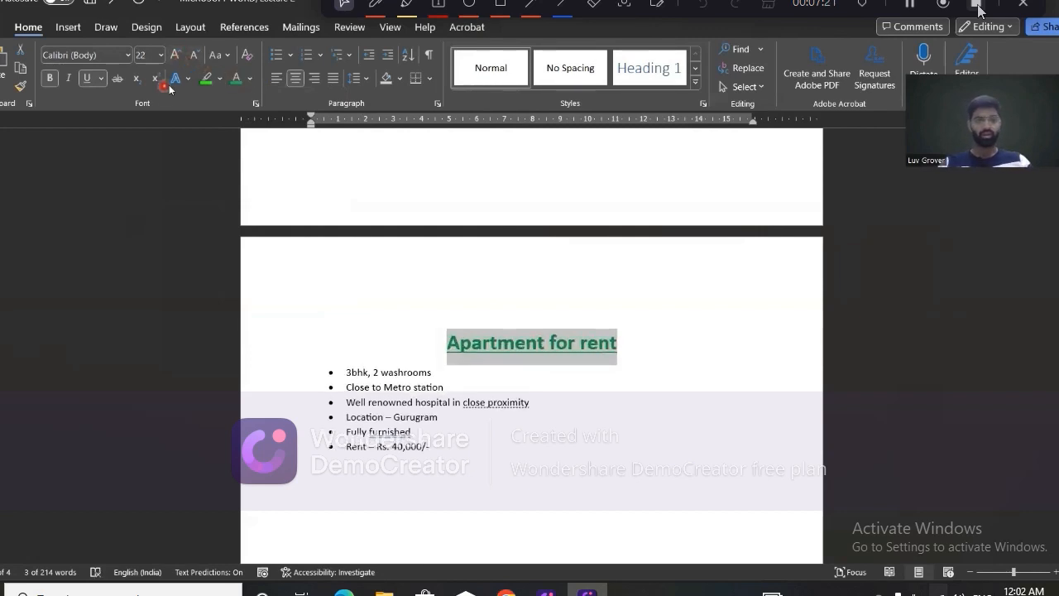
Try the Algerian font on the "Apartment for rent" heading.
left_click(177, 79)
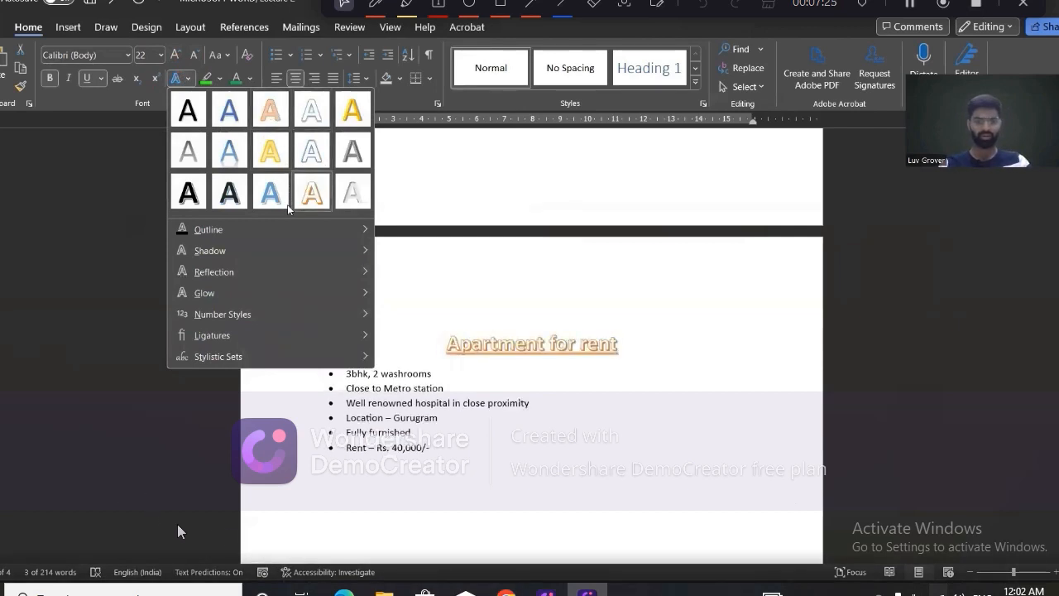
left_click(128, 55)
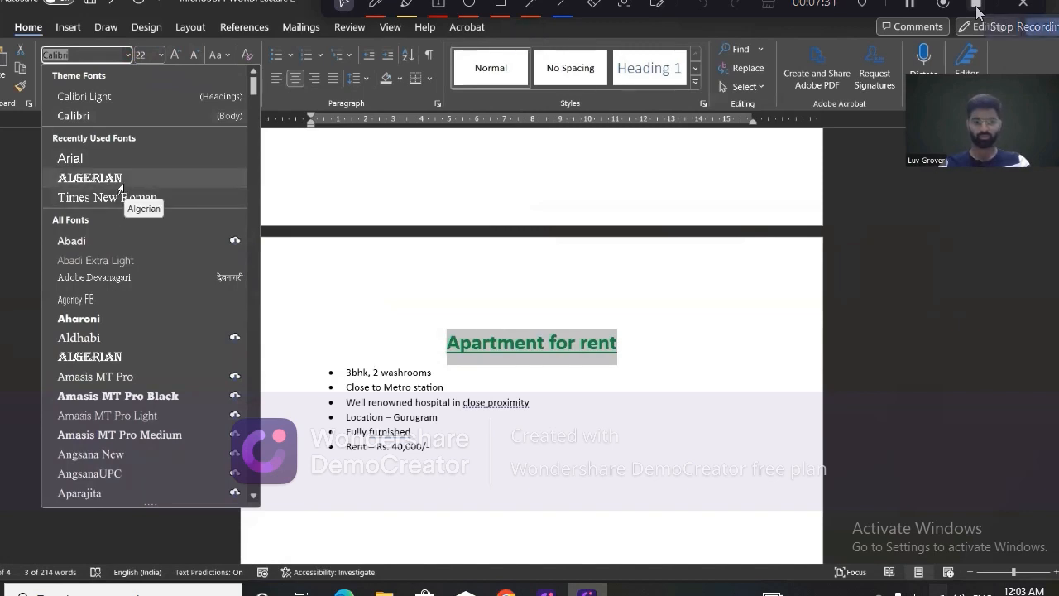
left_click(122, 184)
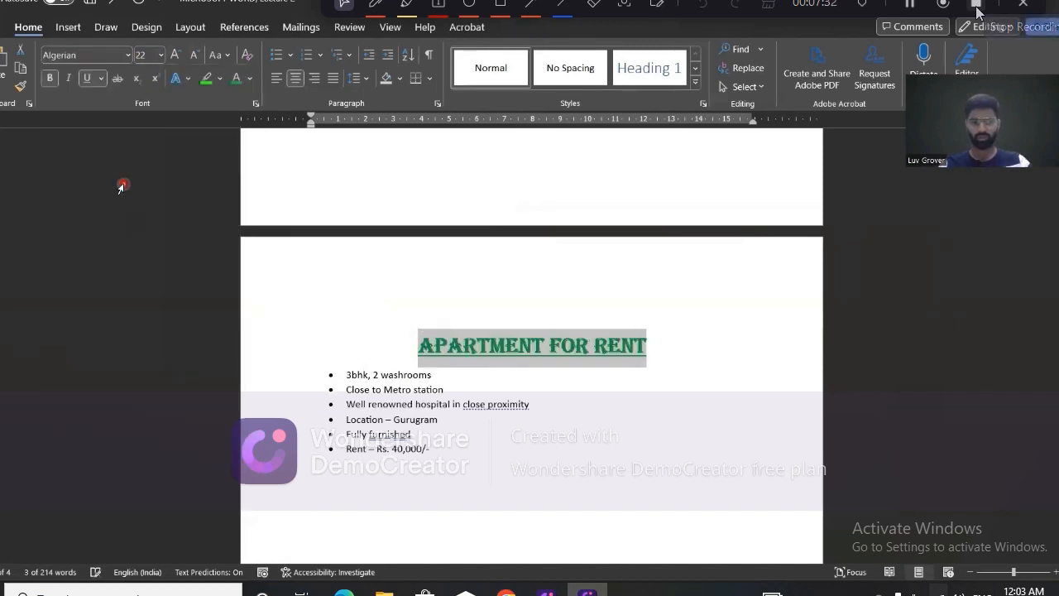
Set the font of the "Apartment for rent" heading to Amasis MT Pro Black and deselect it.
left_click(128, 55)
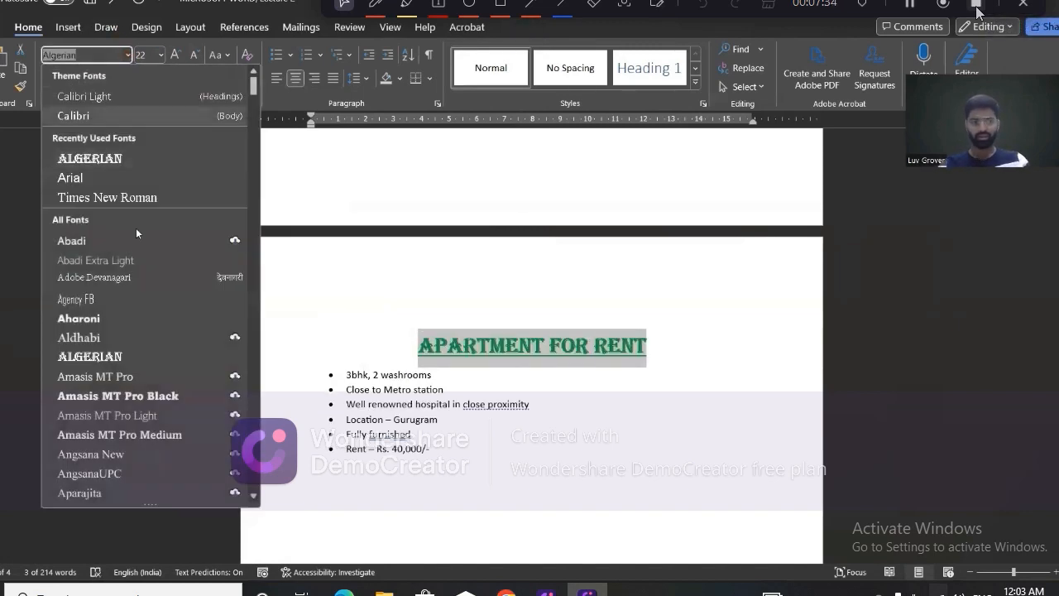
left_click(119, 395)
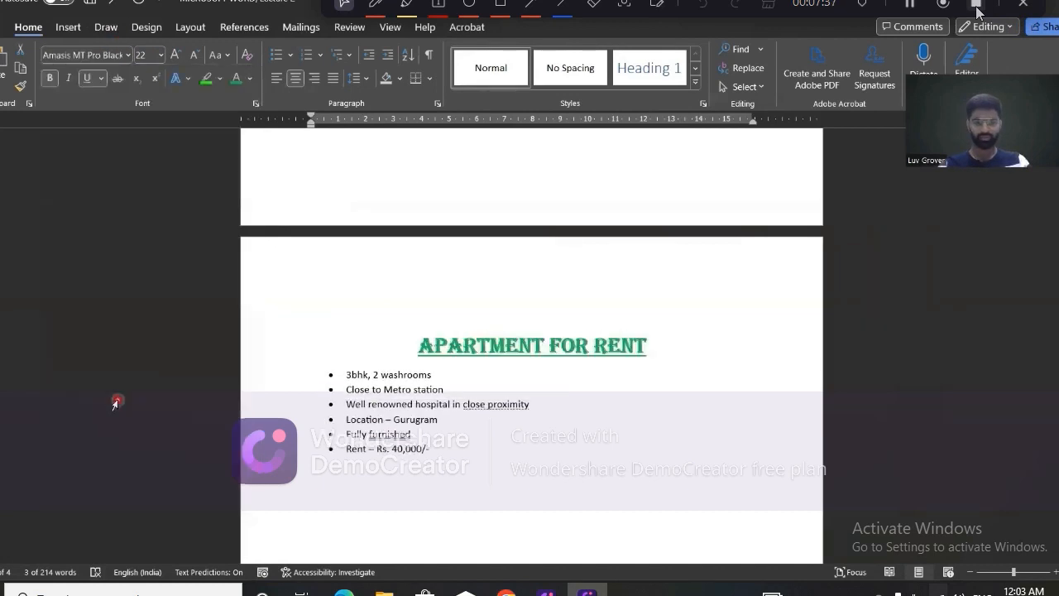
left_click(428, 447)
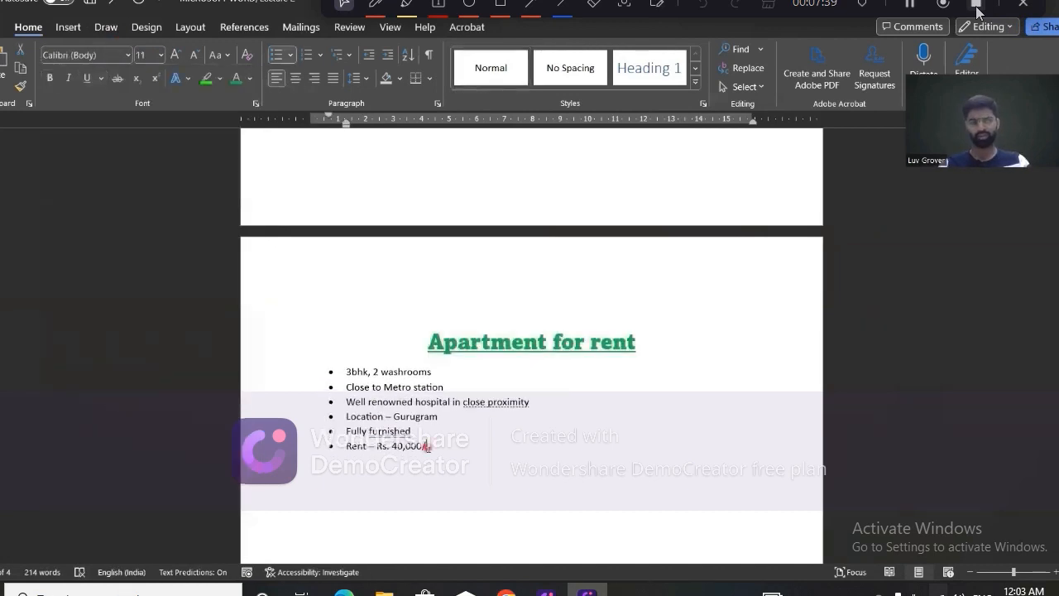
left_click(482, 342)
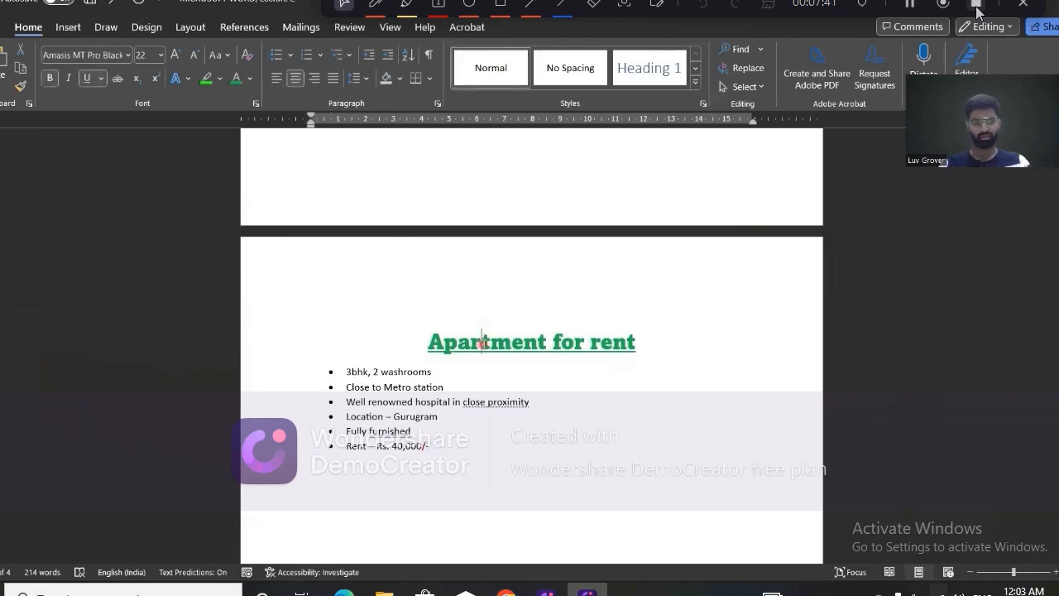
Change the letters "bhk" in the first bullet to UPPERCASE.
left_click(354, 372)
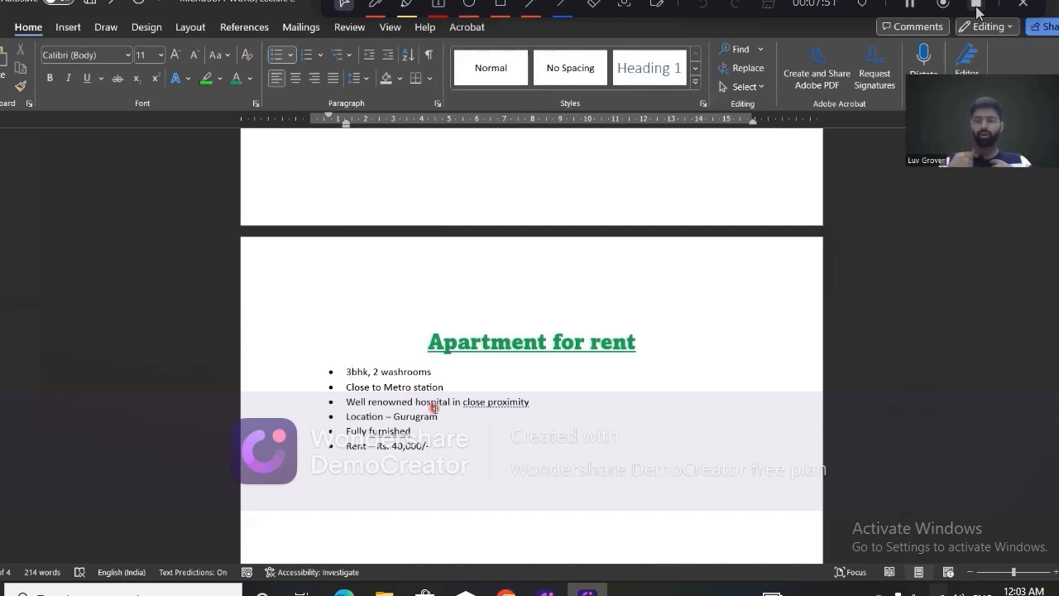
key("ctrl+shift+Right")
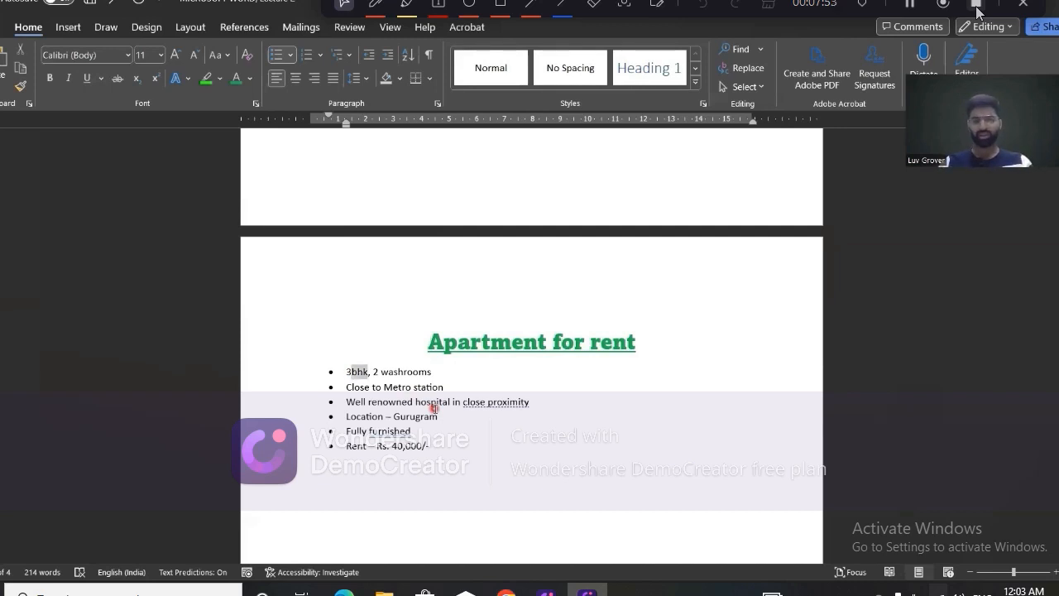
left_click(227, 56)
left_click(278, 117)
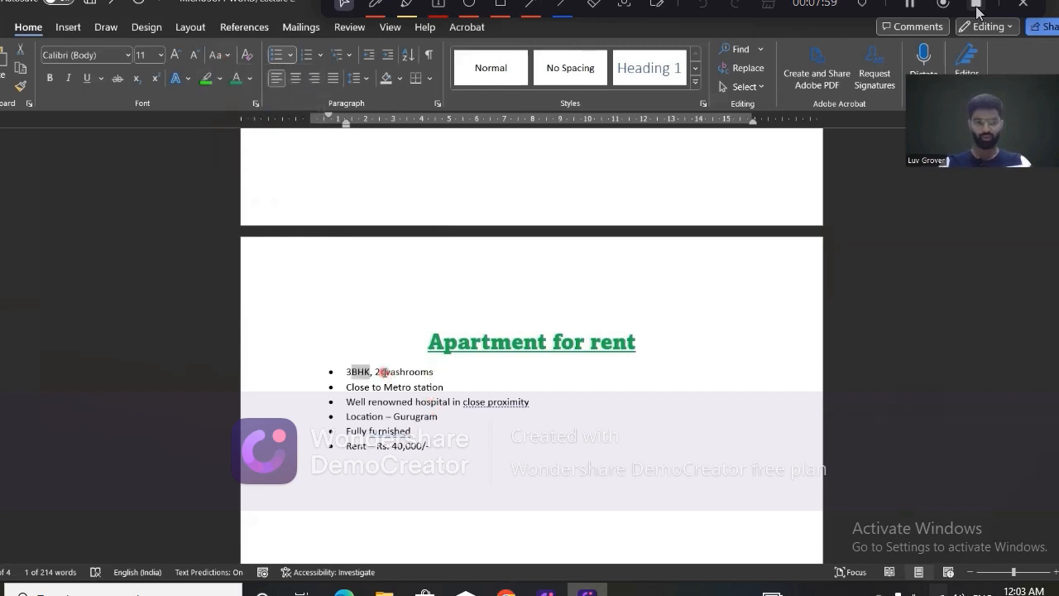
Capitalize the word "washrooms" in the first bullet with the Capitalize Each Word option.
left_click_drag(382, 372, 435, 370)
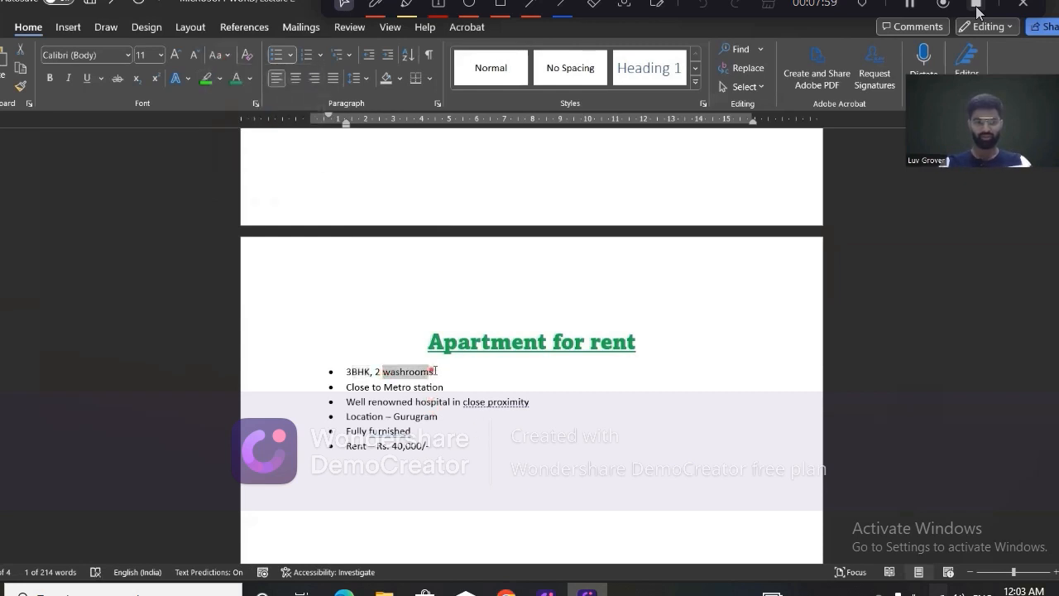
left_click(219, 55)
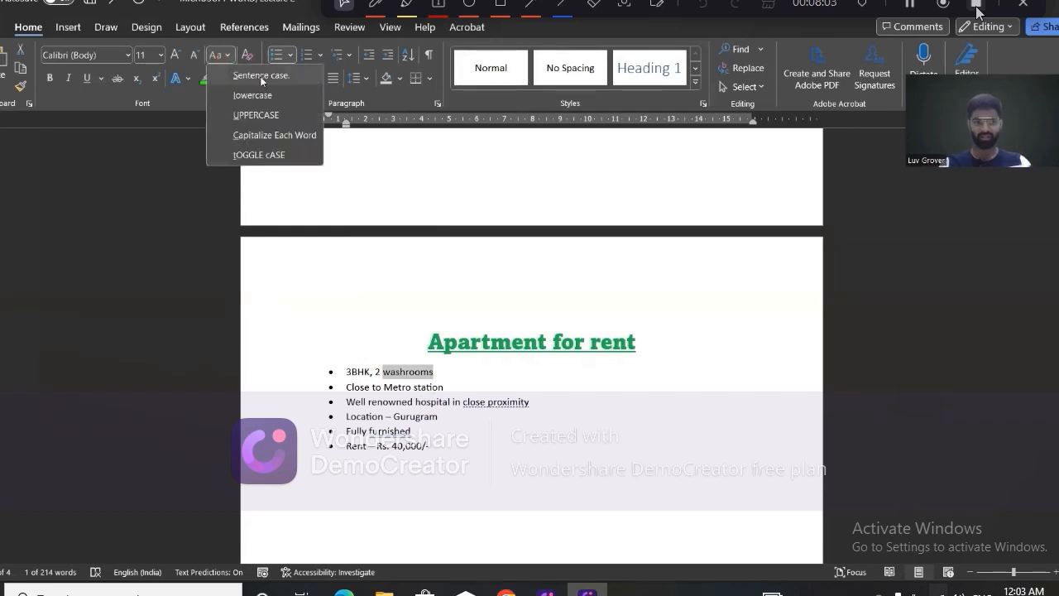
left_click(261, 78)
left_click(221, 54)
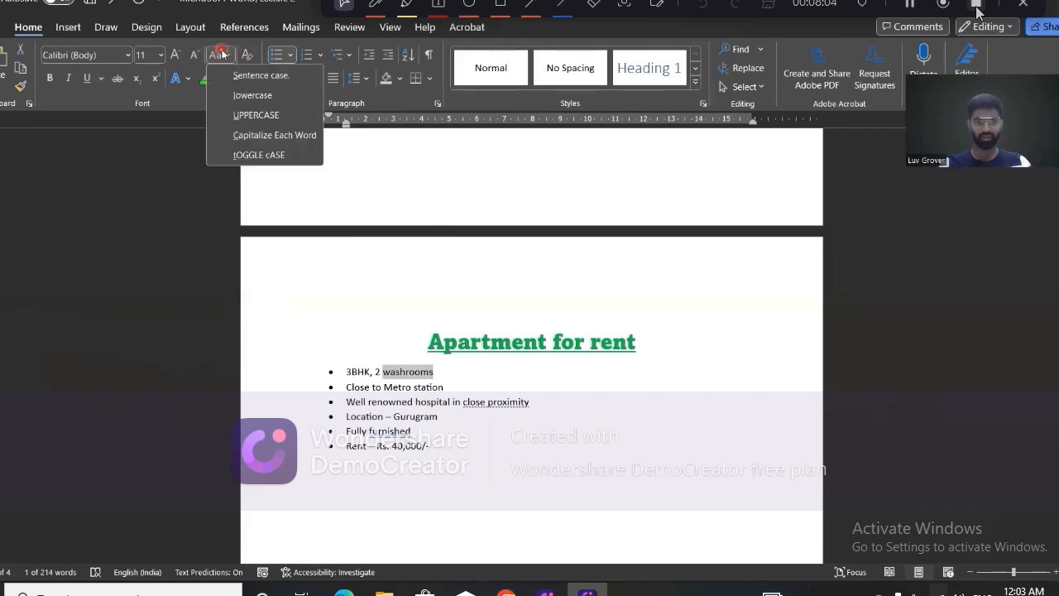
left_click(271, 136)
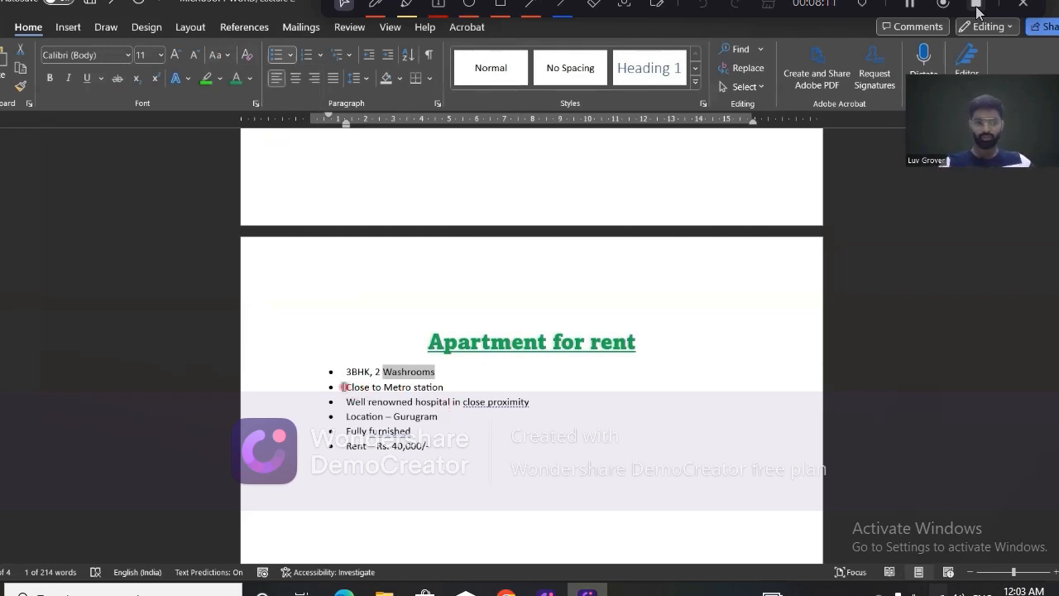
left_click_drag(343, 386, 447, 386)
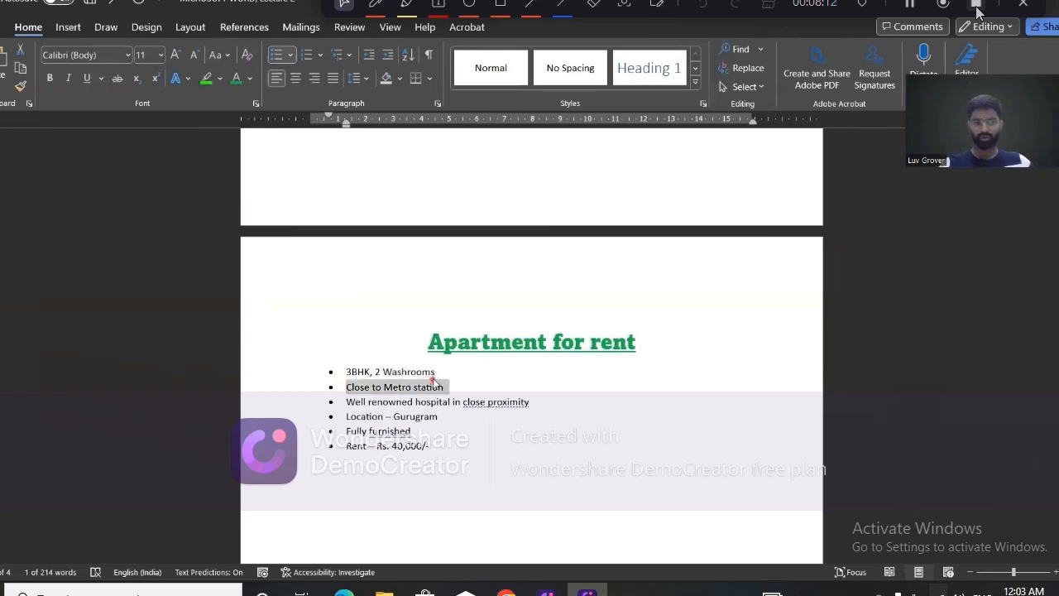
left_click(217, 61)
left_click(239, 77)
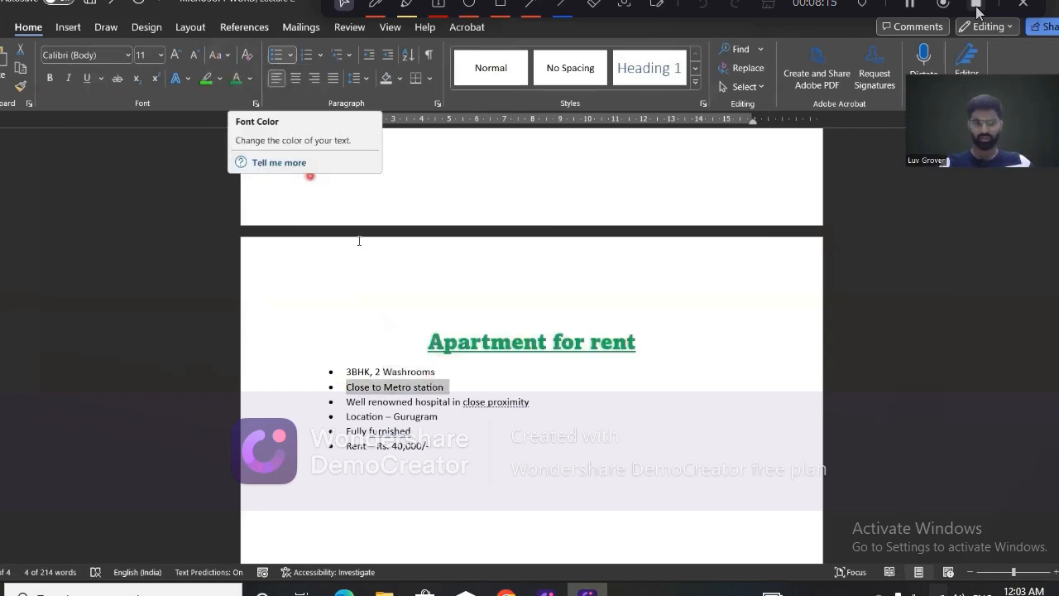
left_click(217, 56)
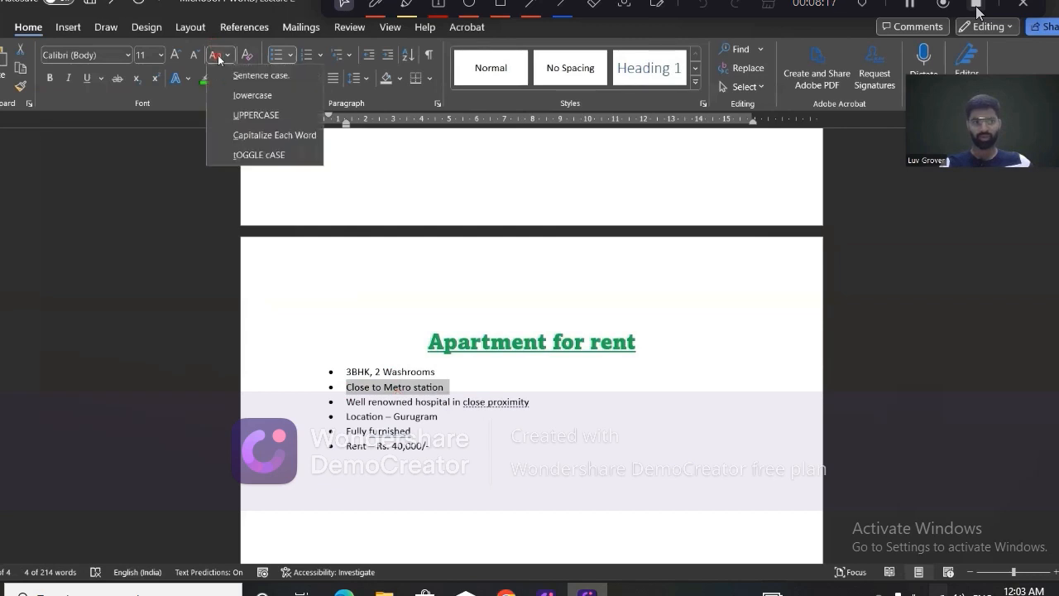
left_click(396, 413)
Make the word "Gurugram" in the location bullet bold and deselect it.
left_click(395, 412)
double_click(394, 418)
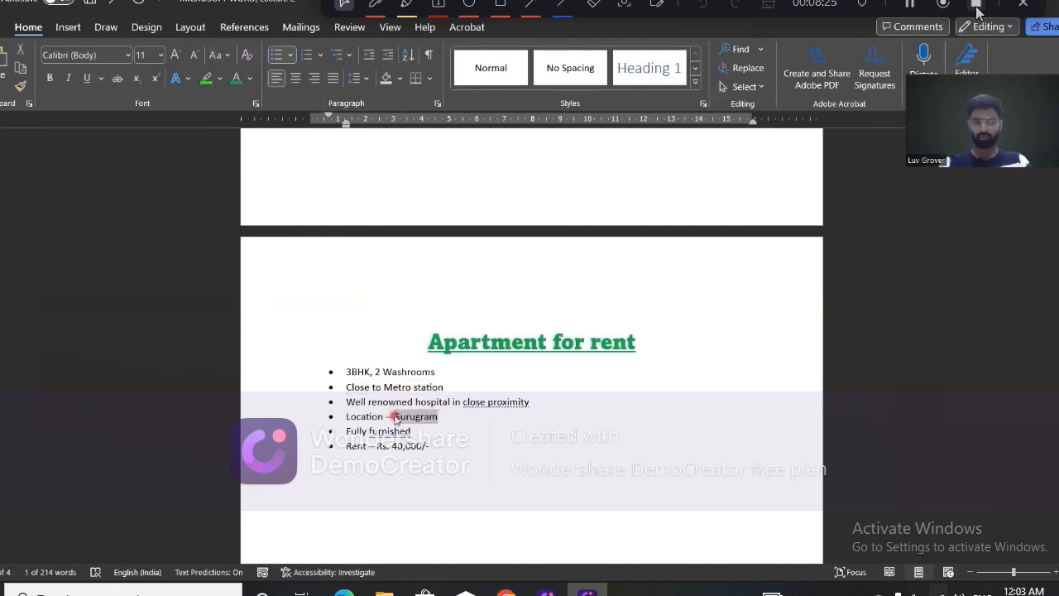
key("ctrl+b")
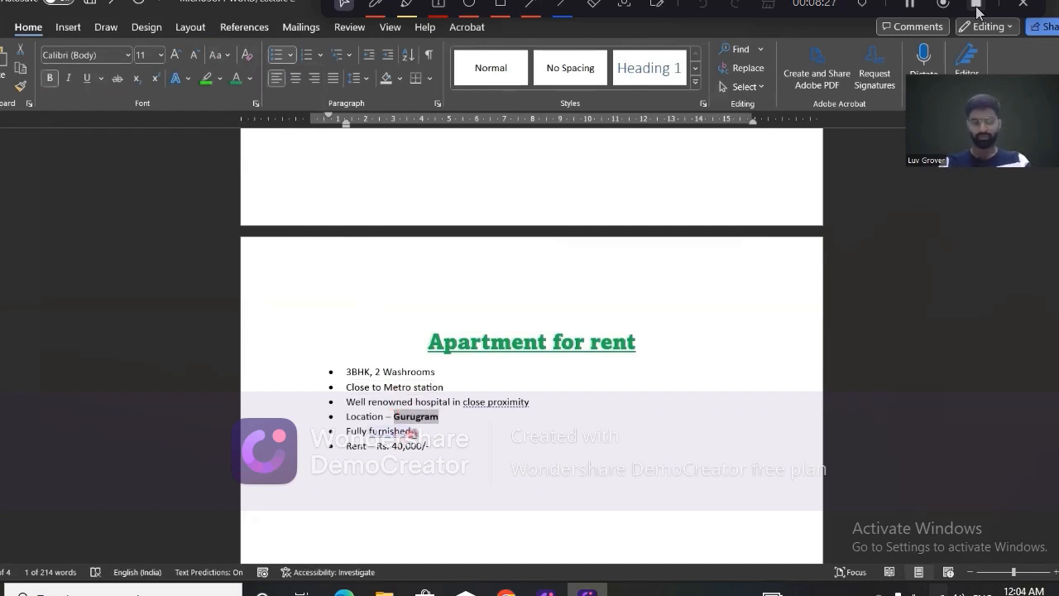
left_click(411, 431)
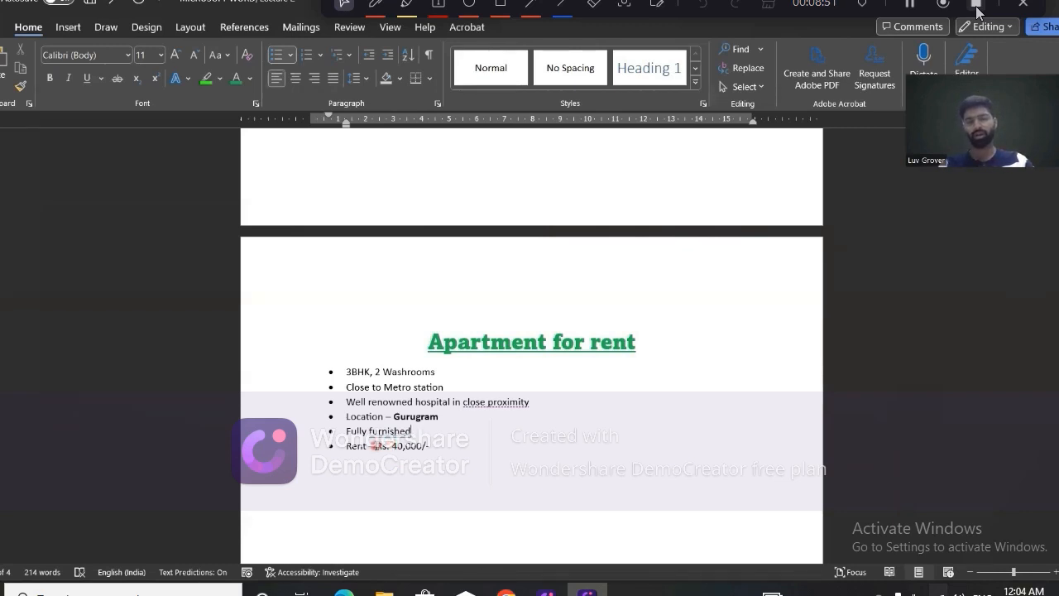
Highlight the rent amount "Rs. 40,000/-" in the last bullet of the advertisement in yellow.
left_click_drag(377, 445, 434, 445)
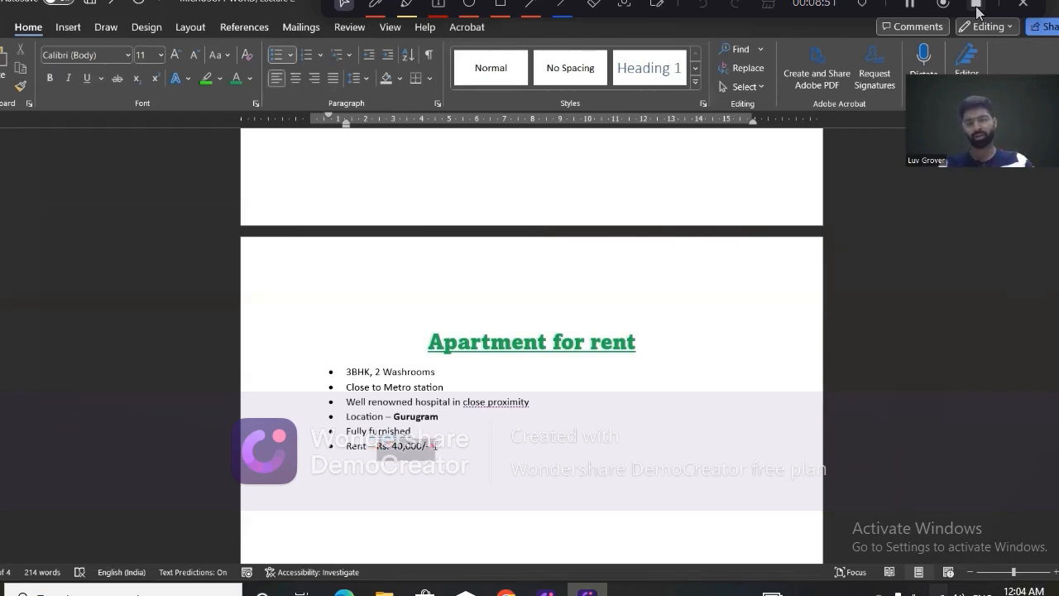
left_click(220, 79)
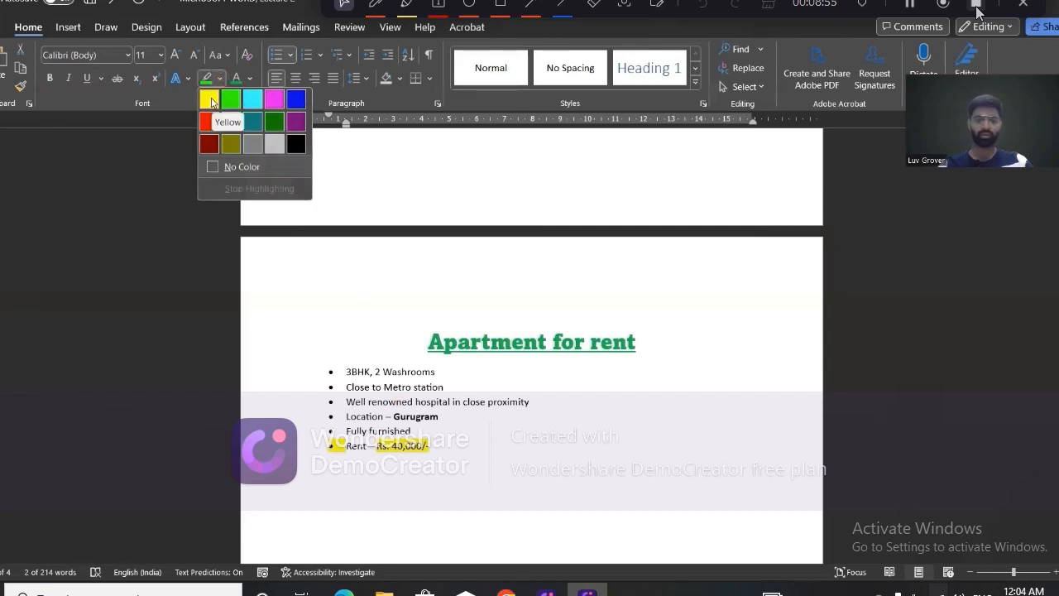
left_click(210, 100)
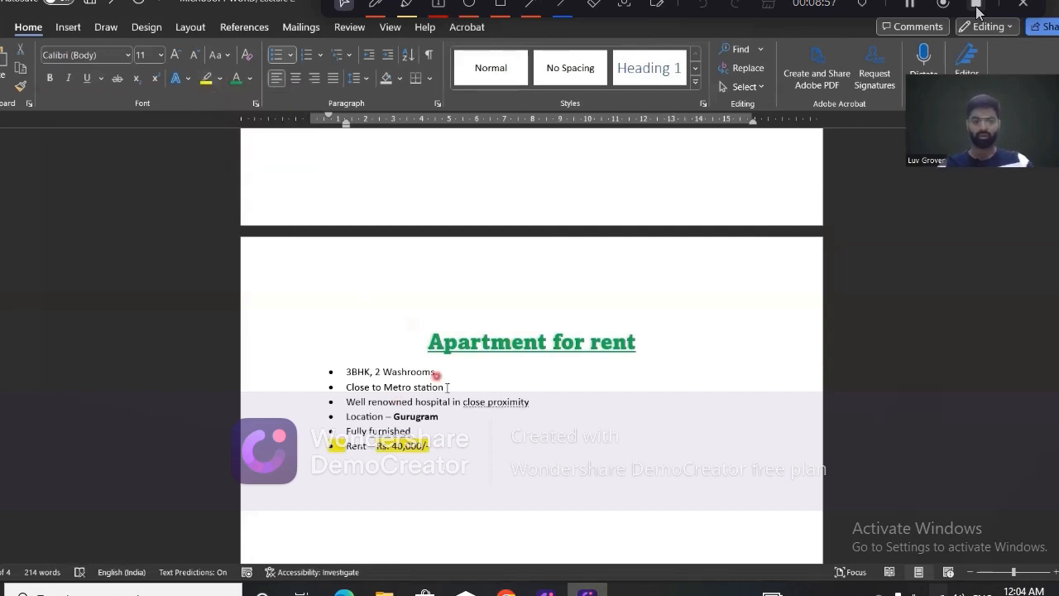
Append the note "(to be confirmed)" after the rent amount in the last bullet.
type("to")
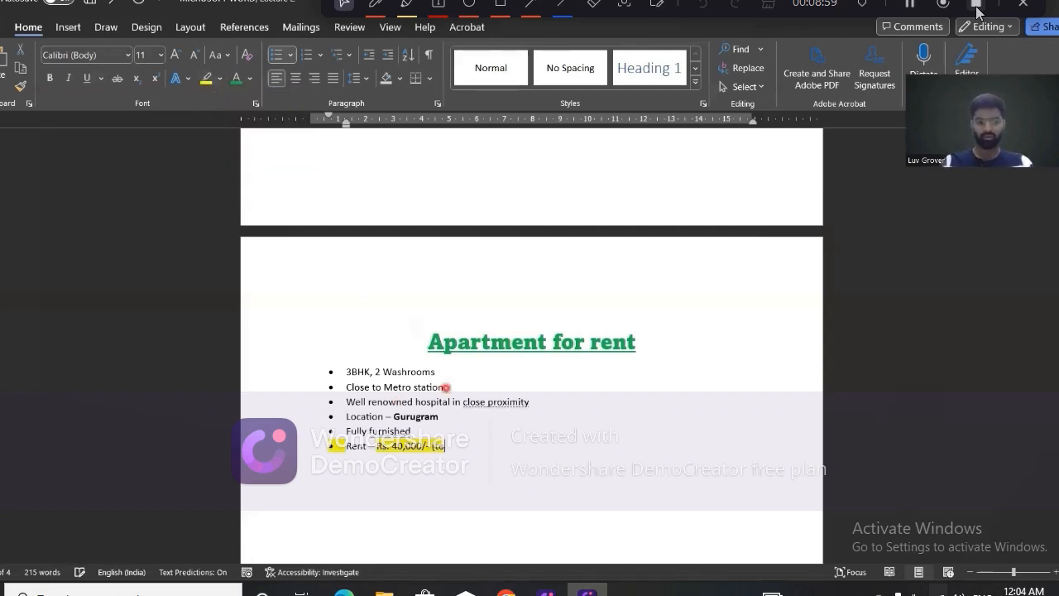
type(" be confirme")
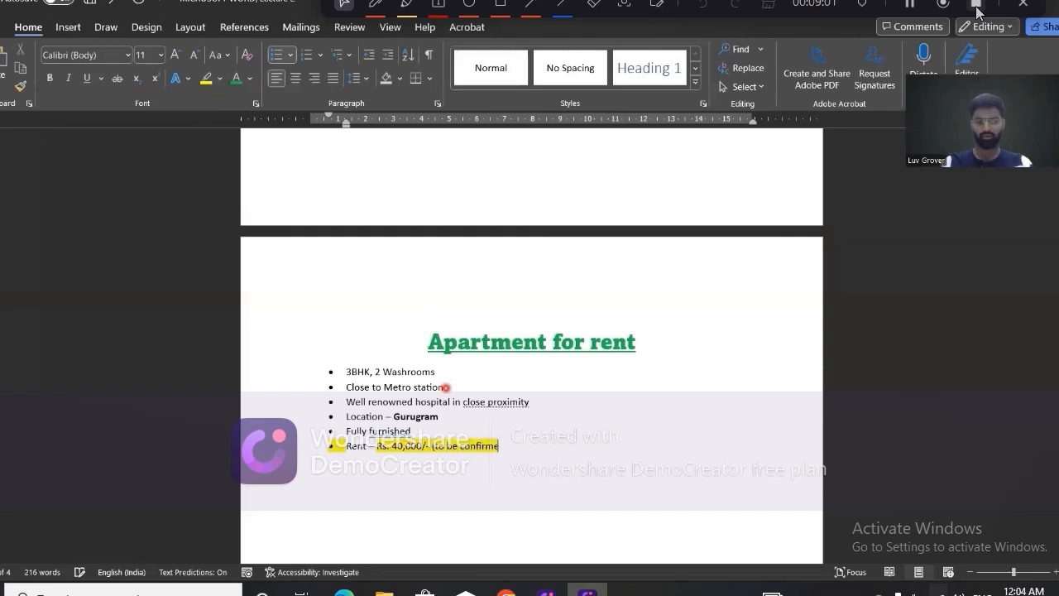
type("d)")
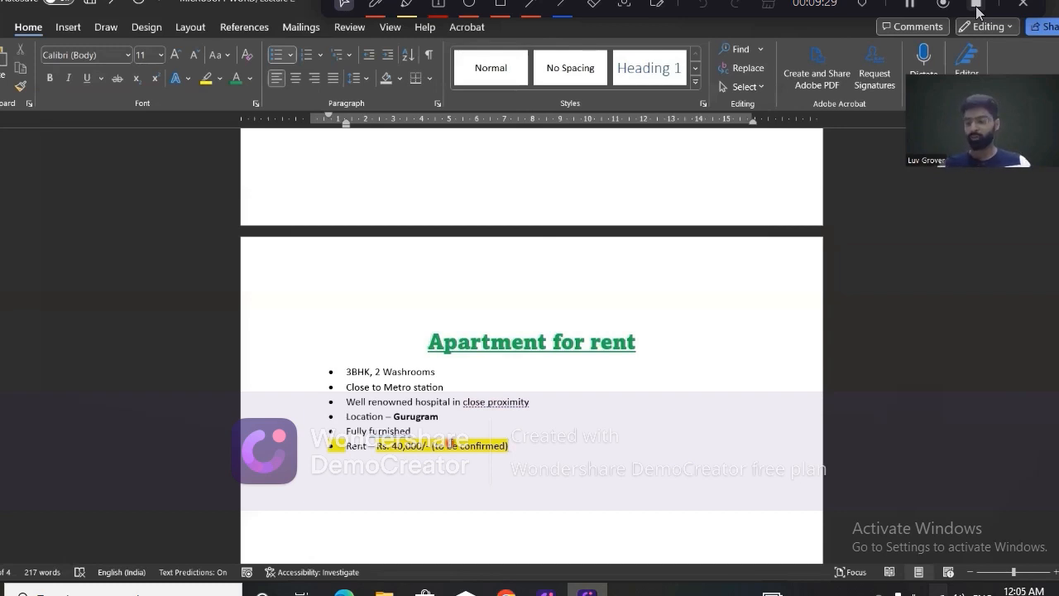
Return to the AGENDA page and review the Formatting Text and Paragraph Formatting topics.
scroll(535, 431, "down", 4)
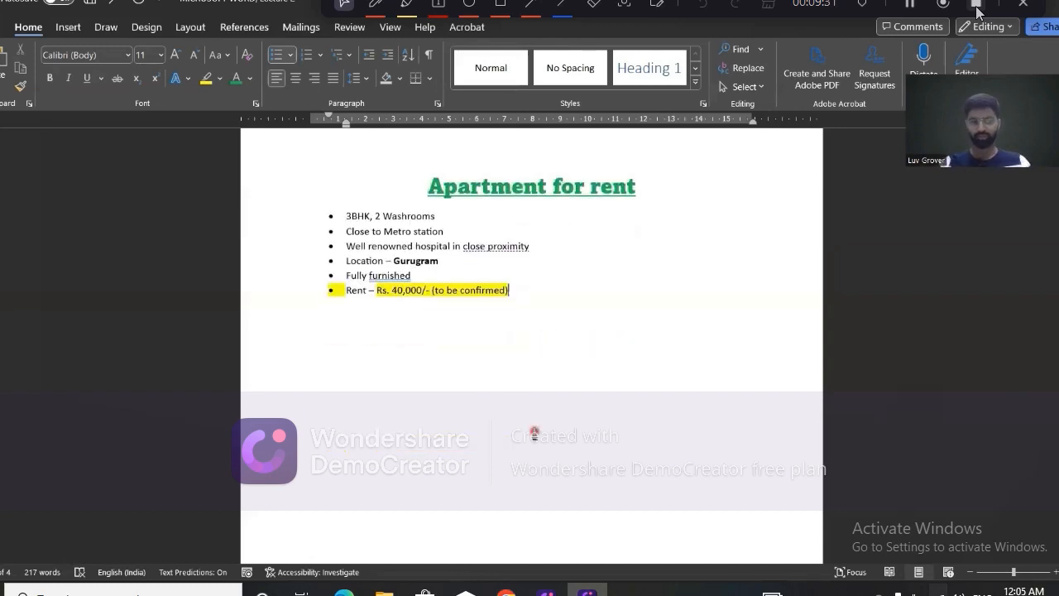
scroll(535, 431, "up", 11)
scroll(534, 431, "up", 15)
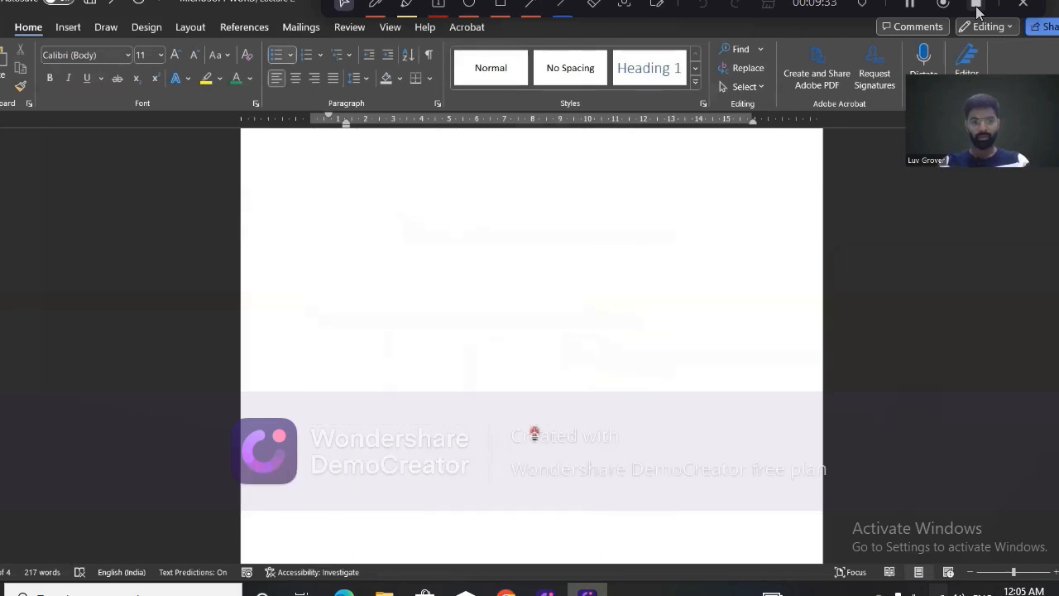
scroll(535, 431, "up", 3)
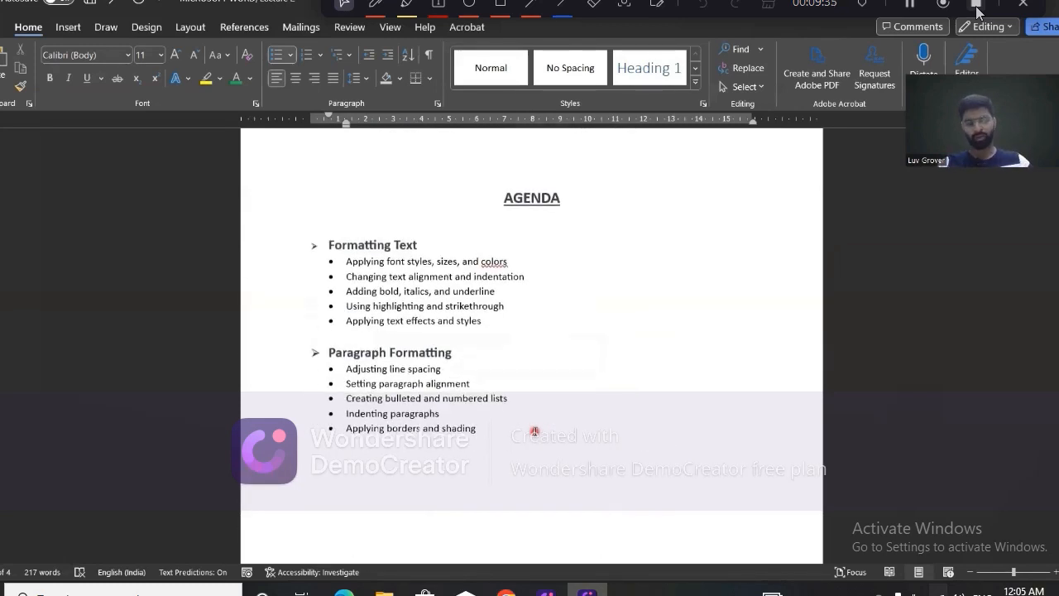
scroll(535, 432, "up", 1)
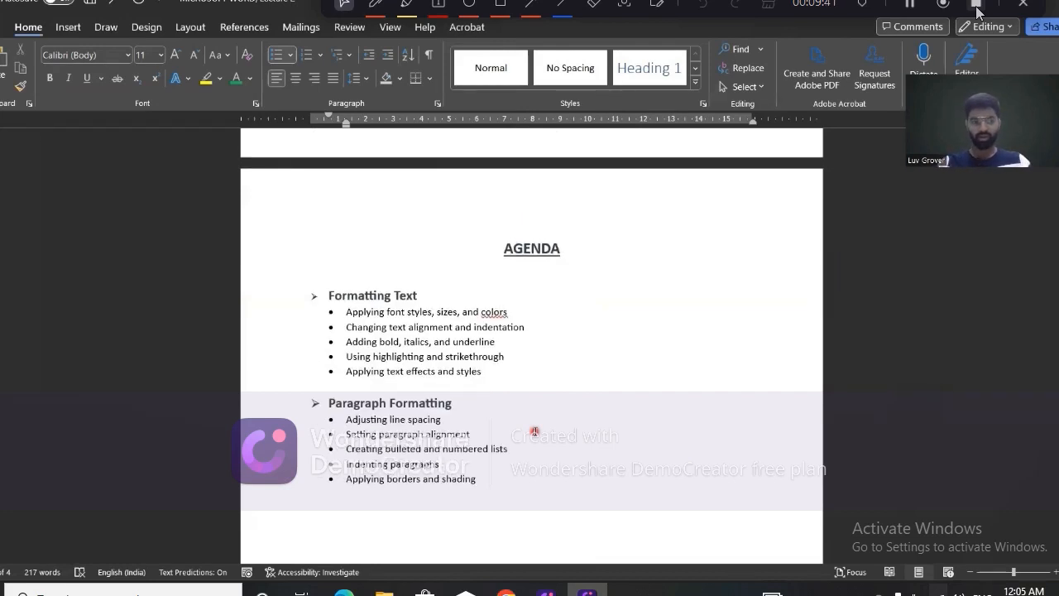
scroll(535, 432, "up", 1)
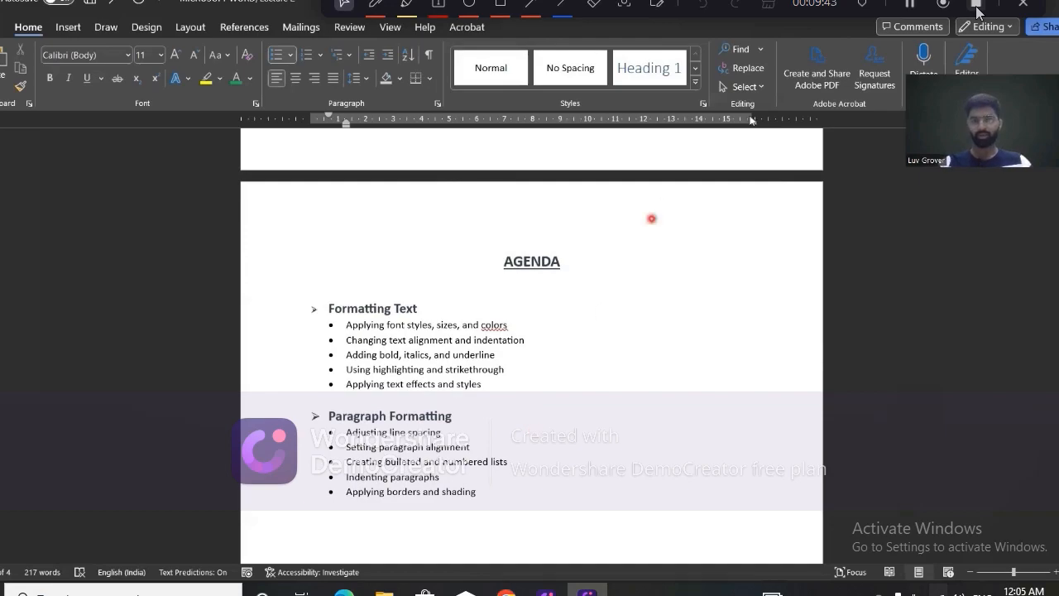